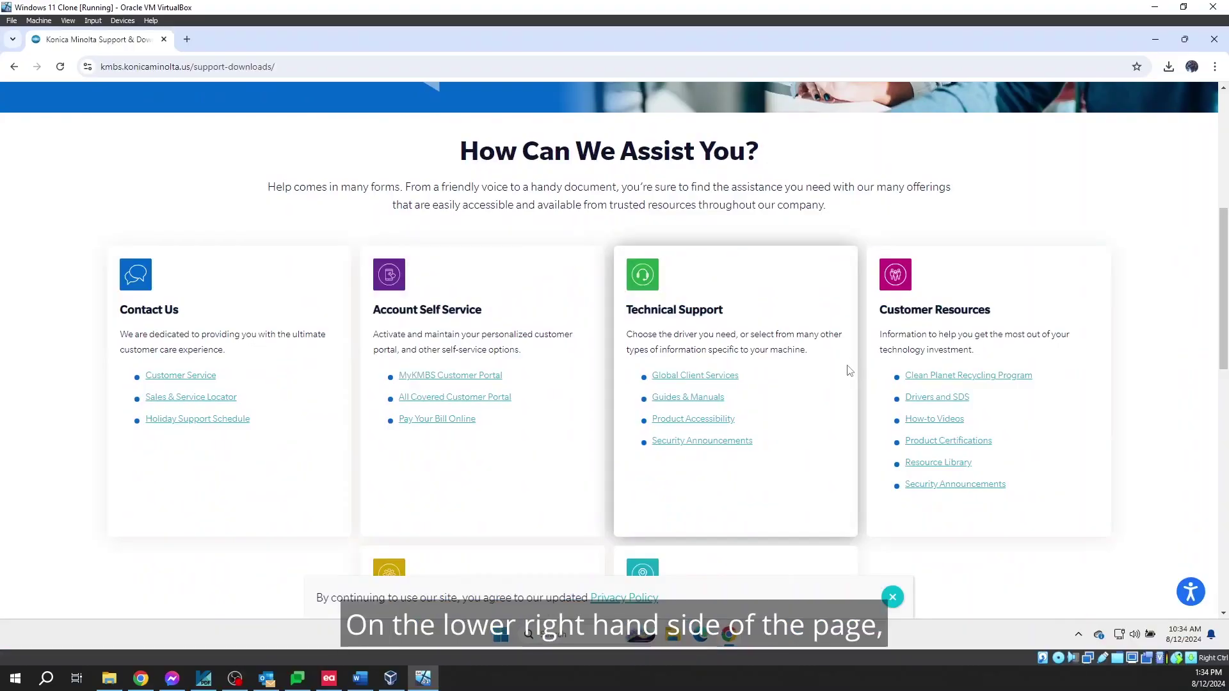
# Find the bizhub C4050i through the Drivers and SDS quick search ('c4050') and show its Drivers category
pyautogui.scroll(-1, 849, 371)
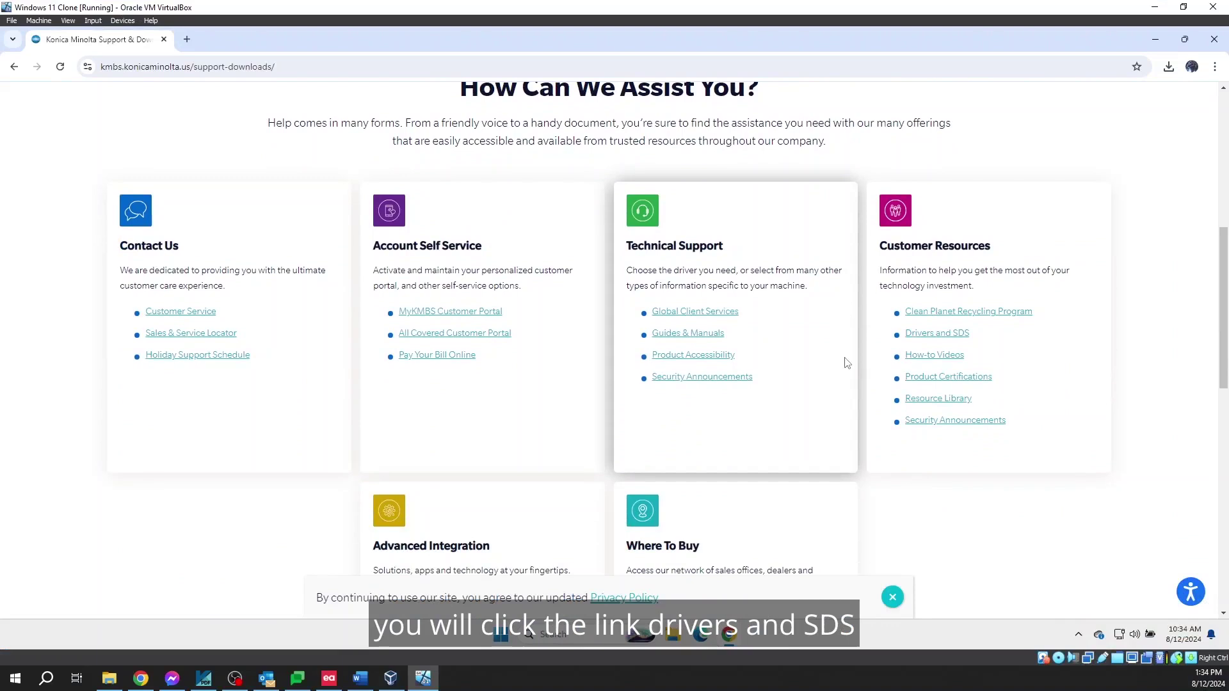
pyautogui.click(953, 340)
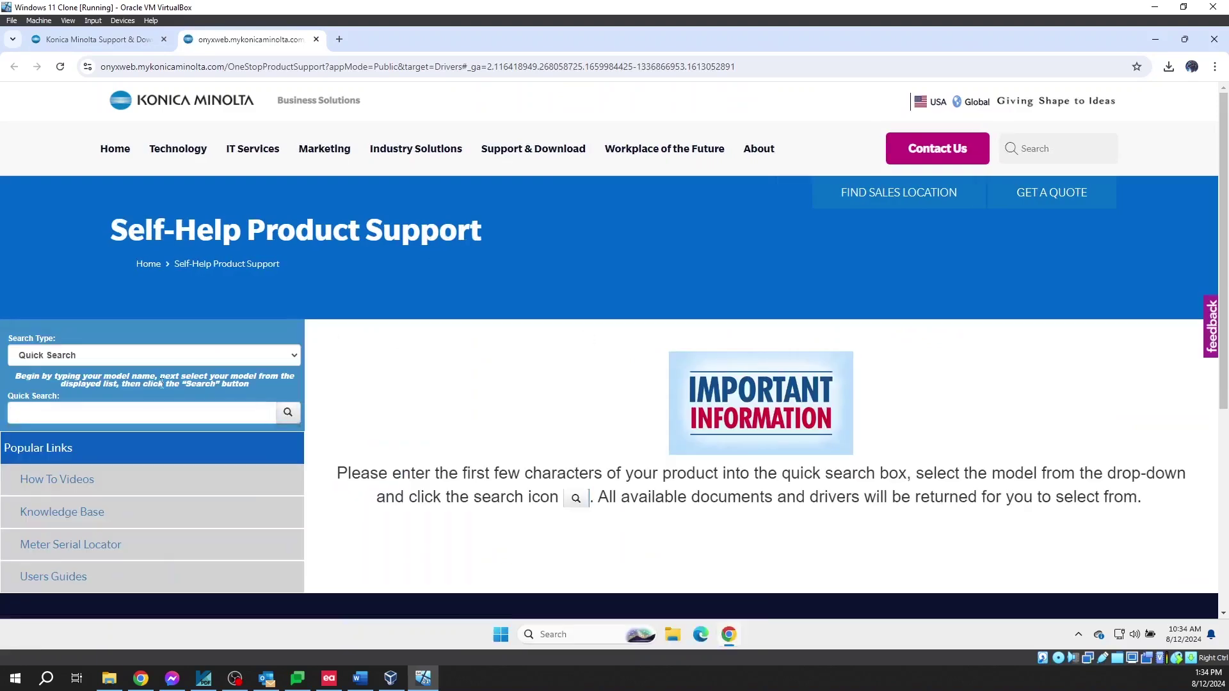
pyautogui.click(146, 414)
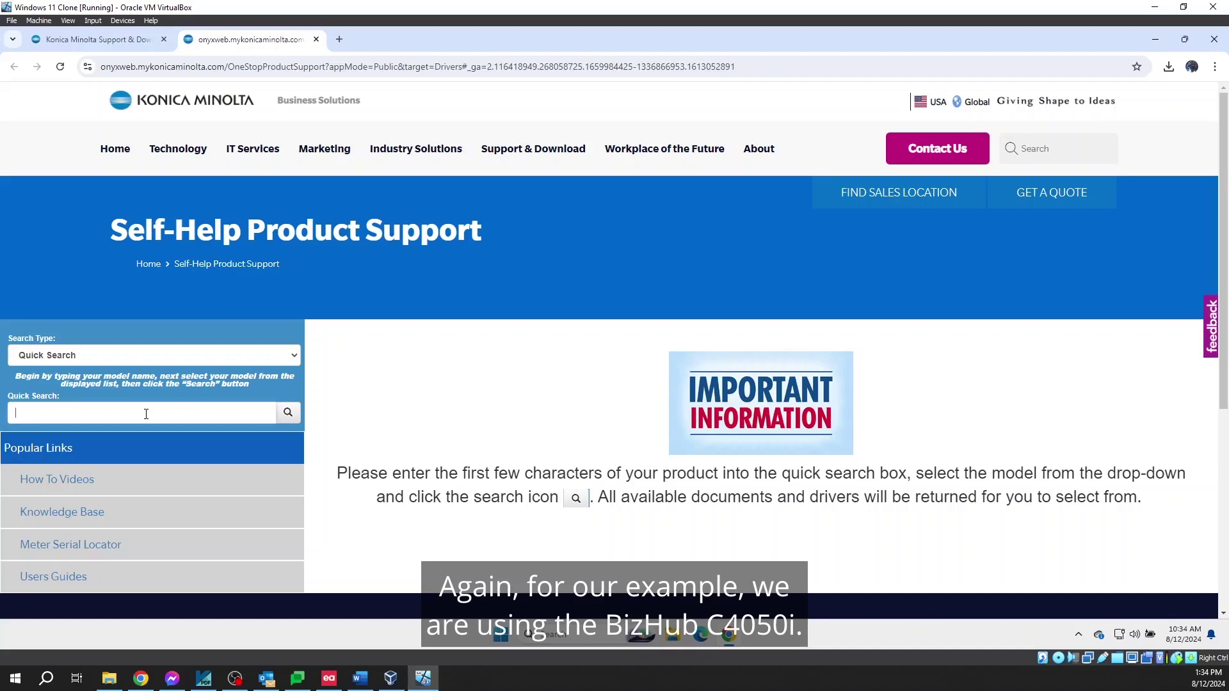
pyautogui.write('c')
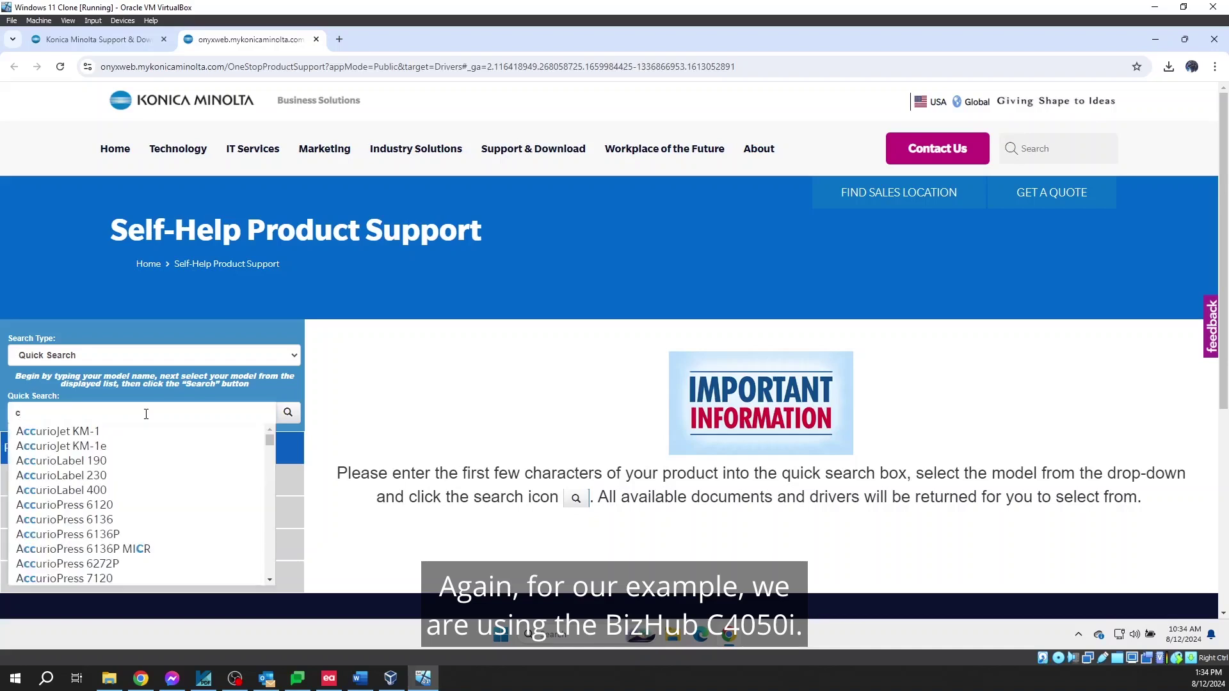
pyautogui.write('4050')
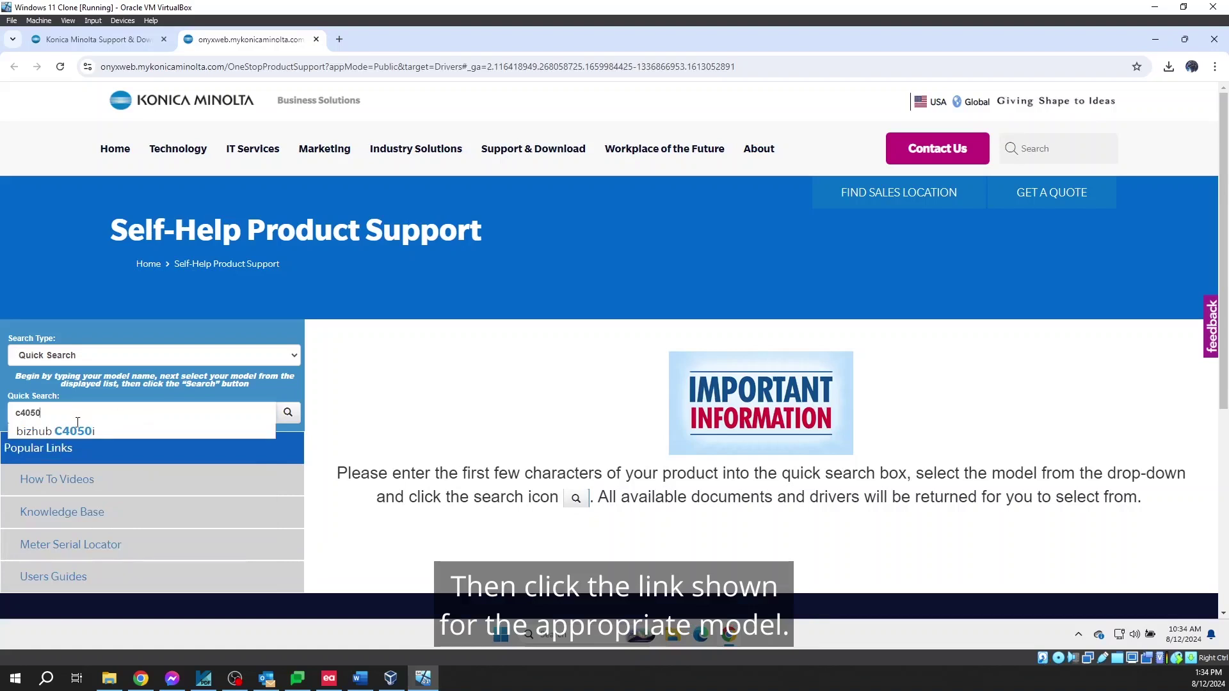
pyautogui.click(77, 431)
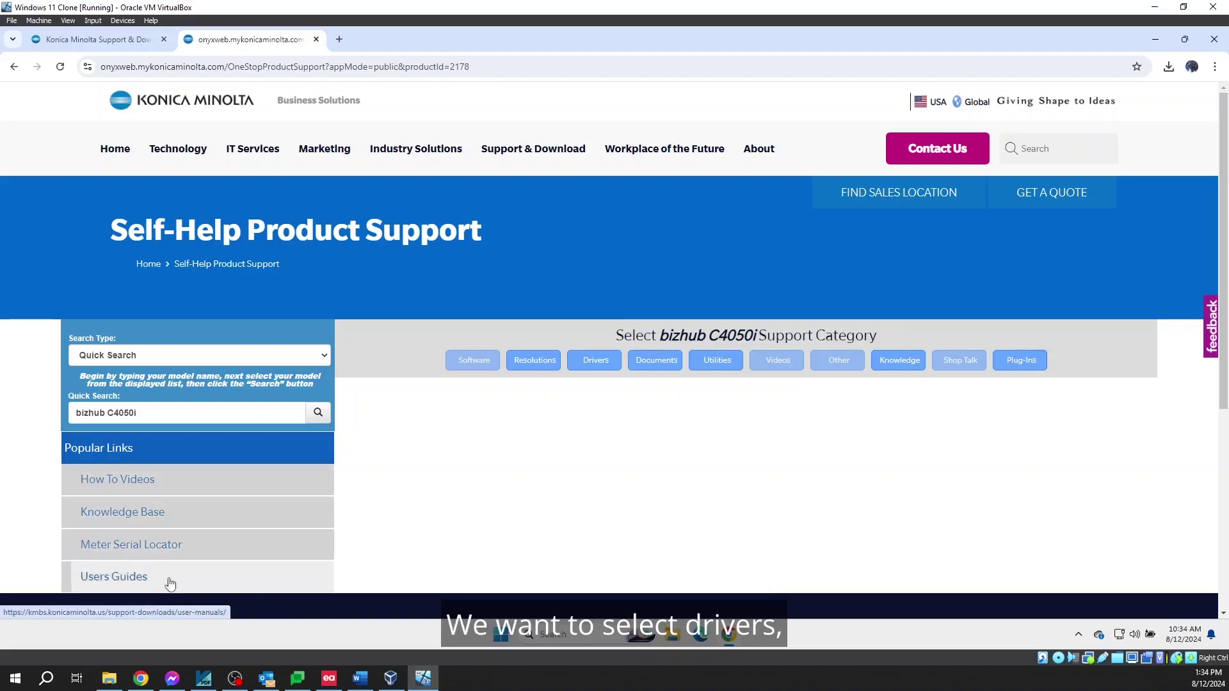
pyautogui.click(588, 372)
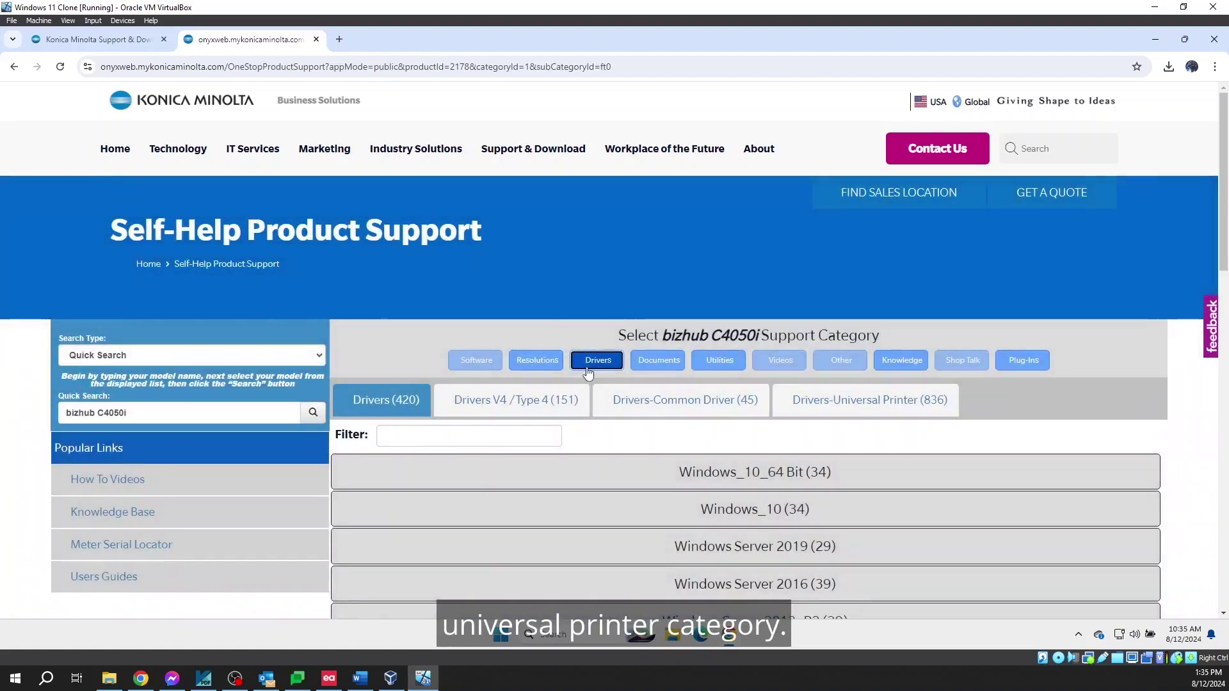
# Show the Universal Printer drivers and expand the Windows_11_64 Bit group to list its PCL drivers
pyautogui.click(812, 416)
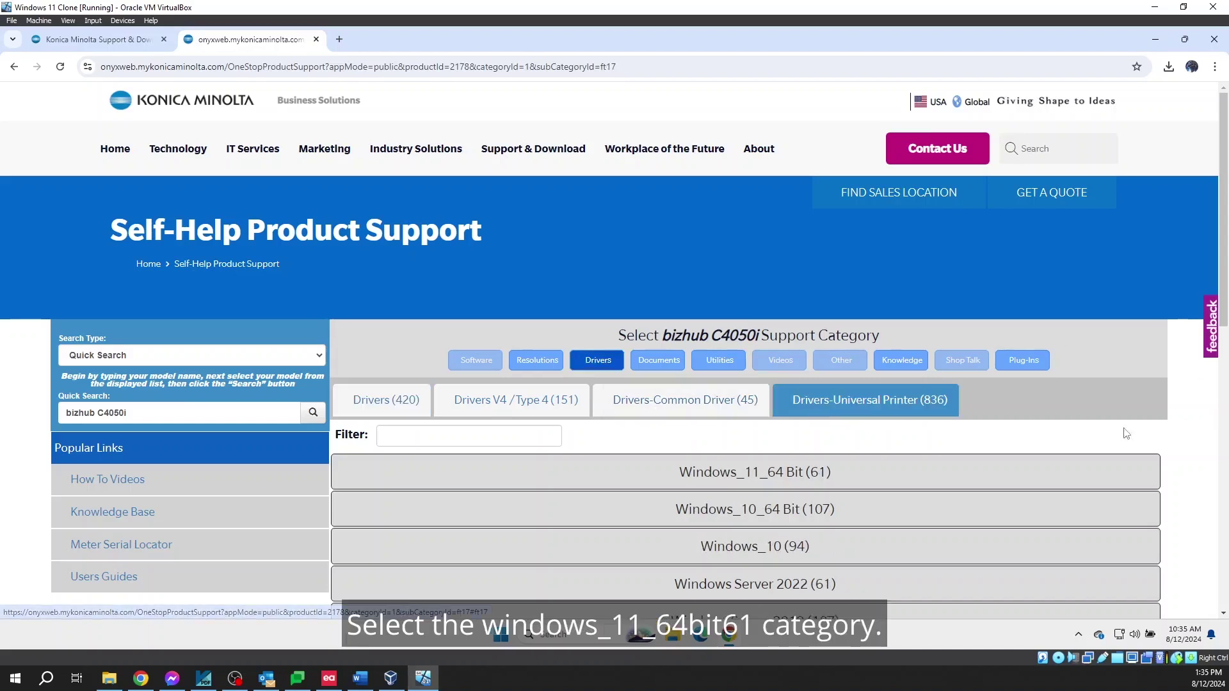
pyautogui.click(789, 475)
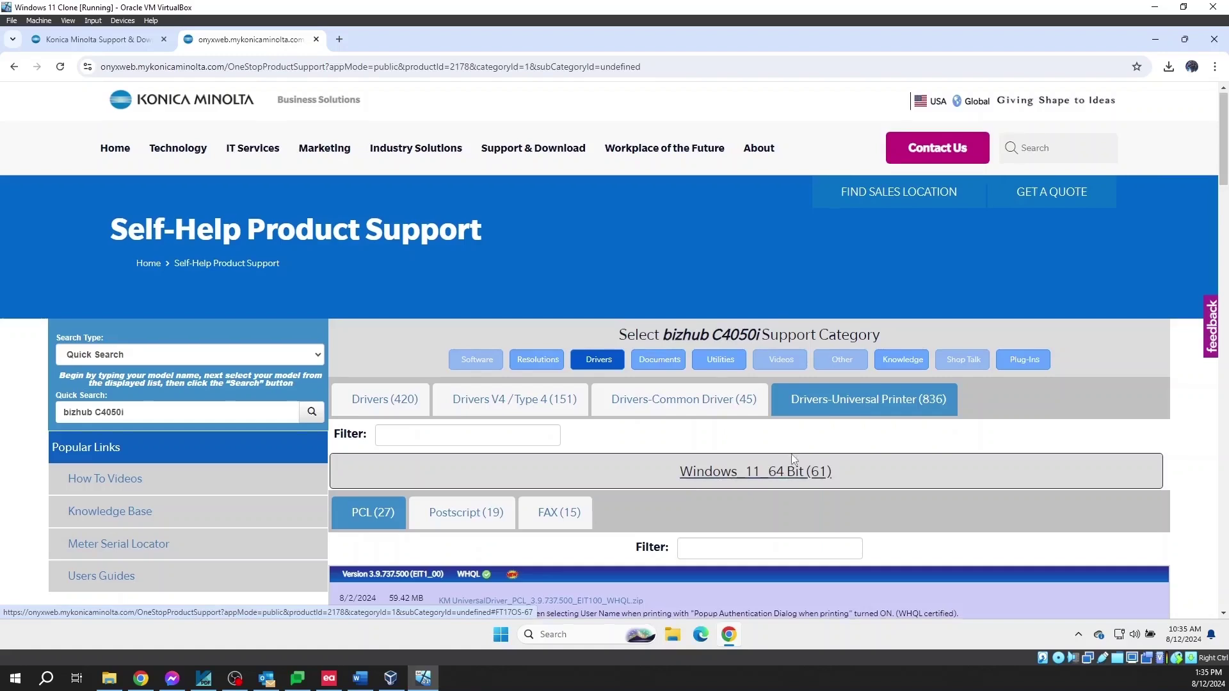
pyautogui.scroll(-6, 793, 459)
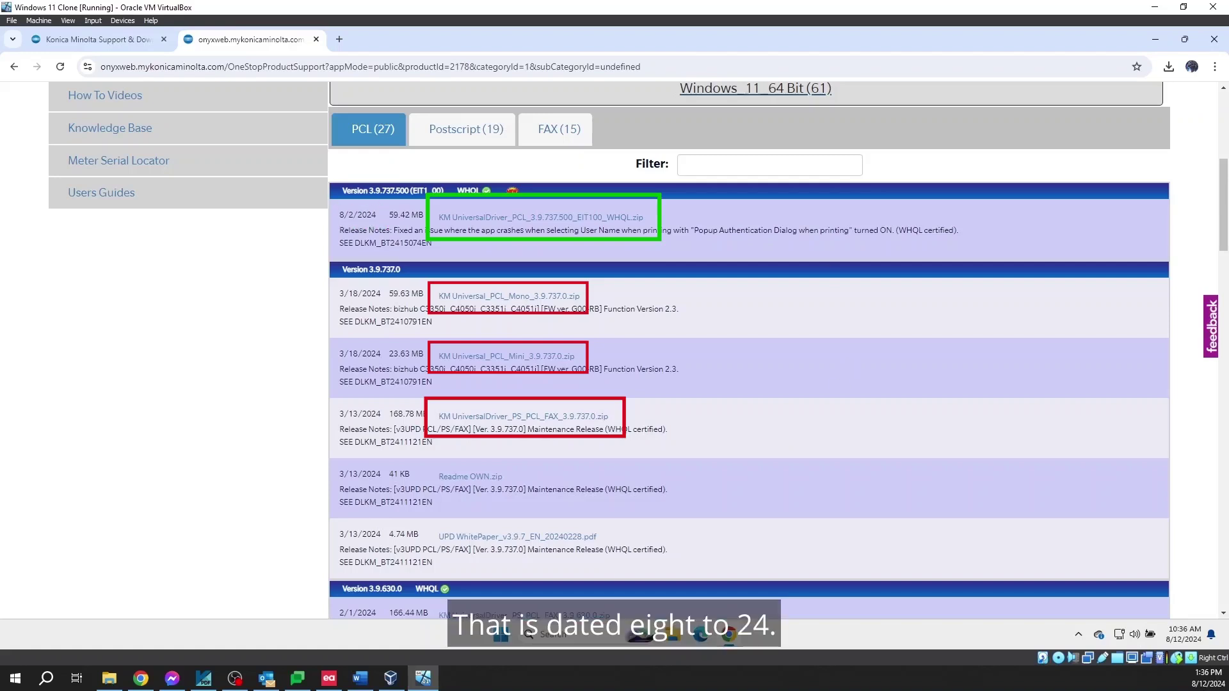
# Download KM_UniversalDriver_PCL_3.9.737.500_EIT100_WHQL.zip (59.4 MB) into the Downloads folder
pyautogui.click(590, 218)
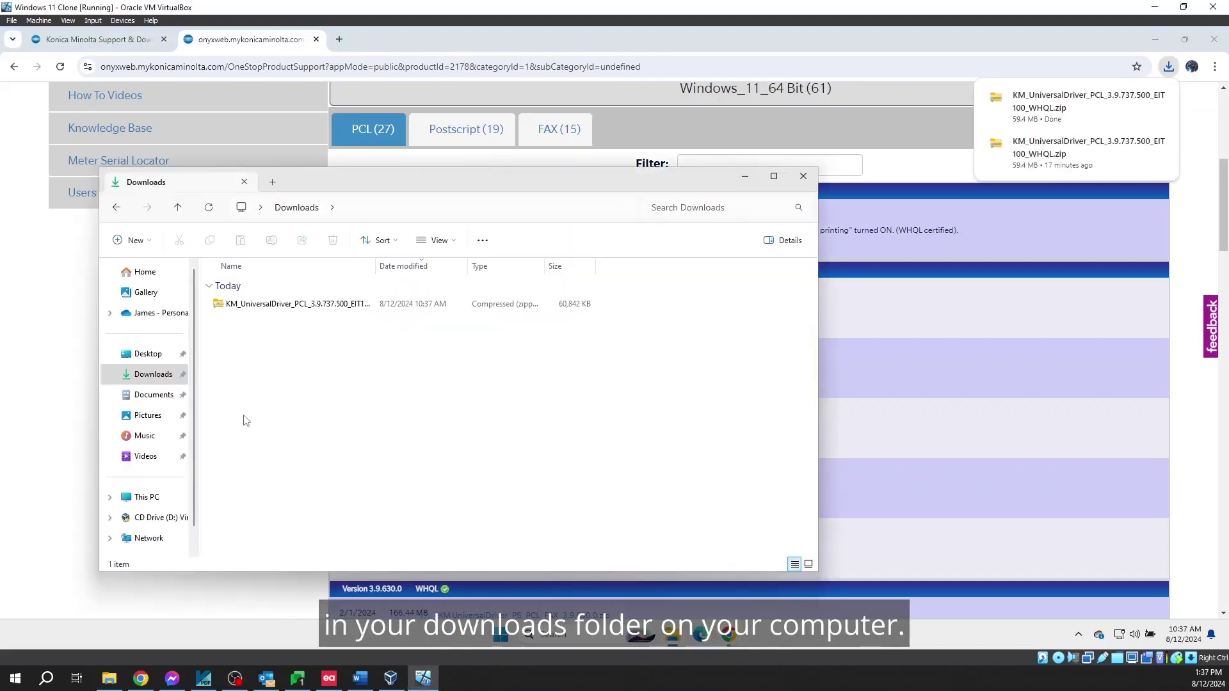
pyautogui.rightClick(245, 420)
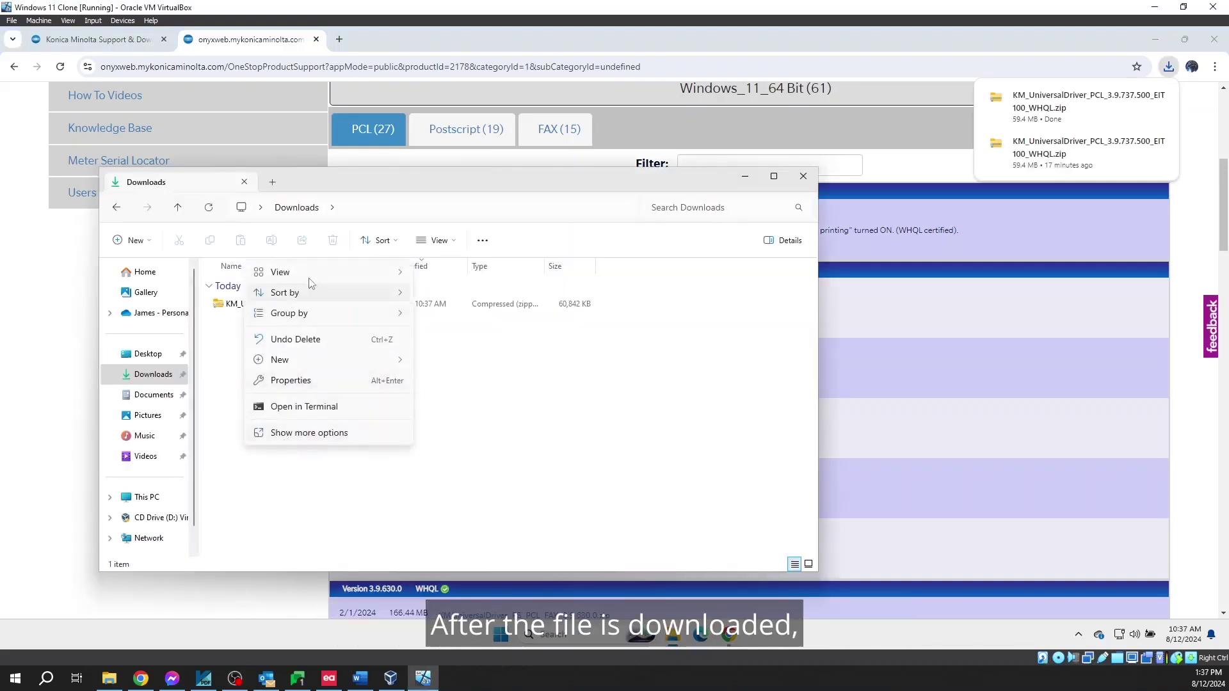
# Create a new folder named 'printer driver' in Downloads
pyautogui.moveTo(294, 359)
pyautogui.click(464, 364)
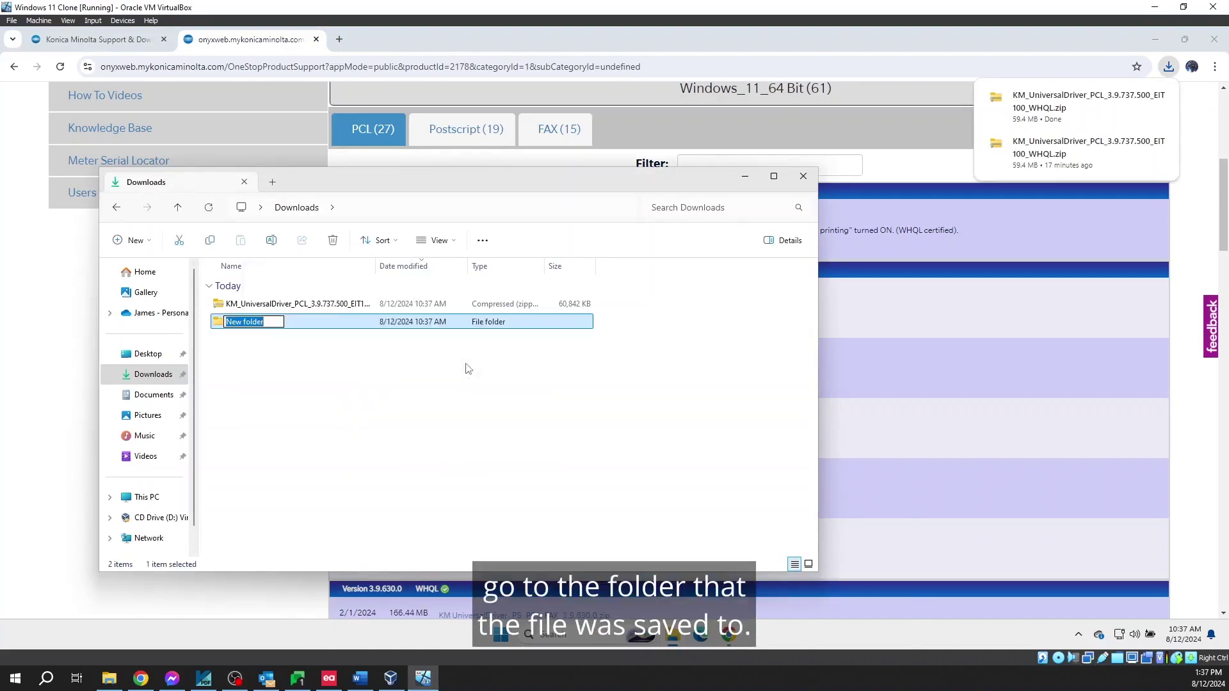
pyautogui.write('printer')
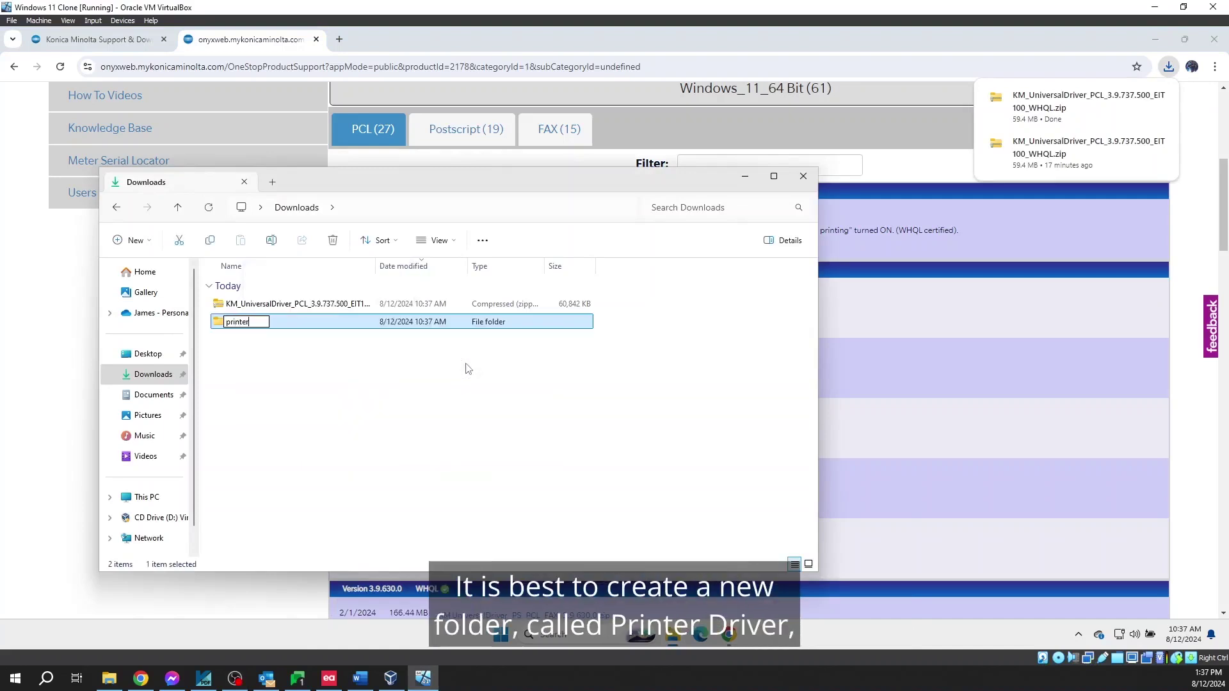
pyautogui.write(' driver')
pyautogui.press('Return')
# Move the driver zip into the 'printer driver' folder and open that folder
pyautogui.click(468, 368)
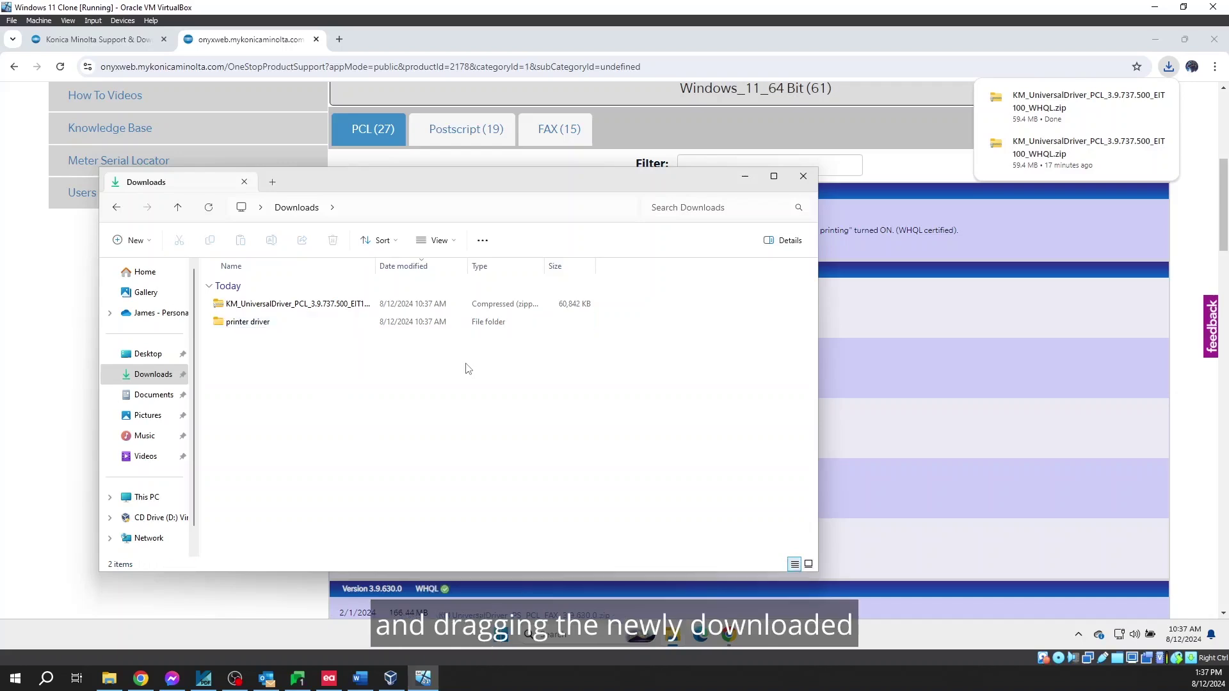
pyautogui.moveTo(339, 305); pyautogui.dragTo(297, 322)
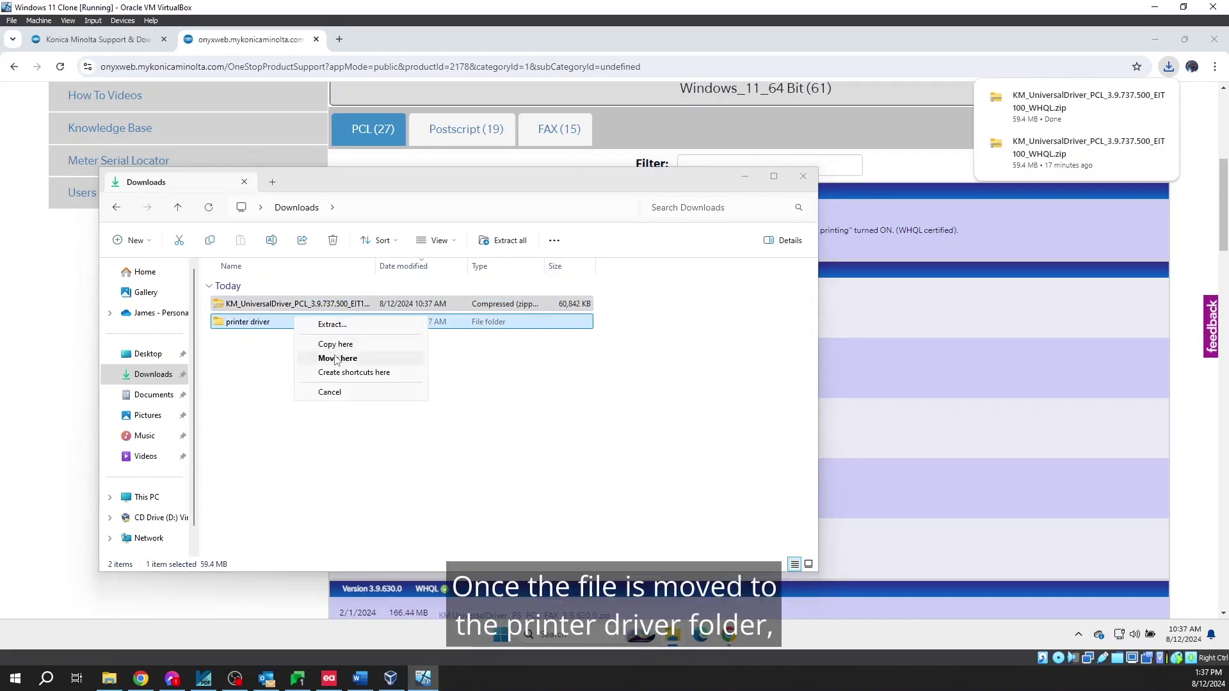
pyautogui.click(335, 358)
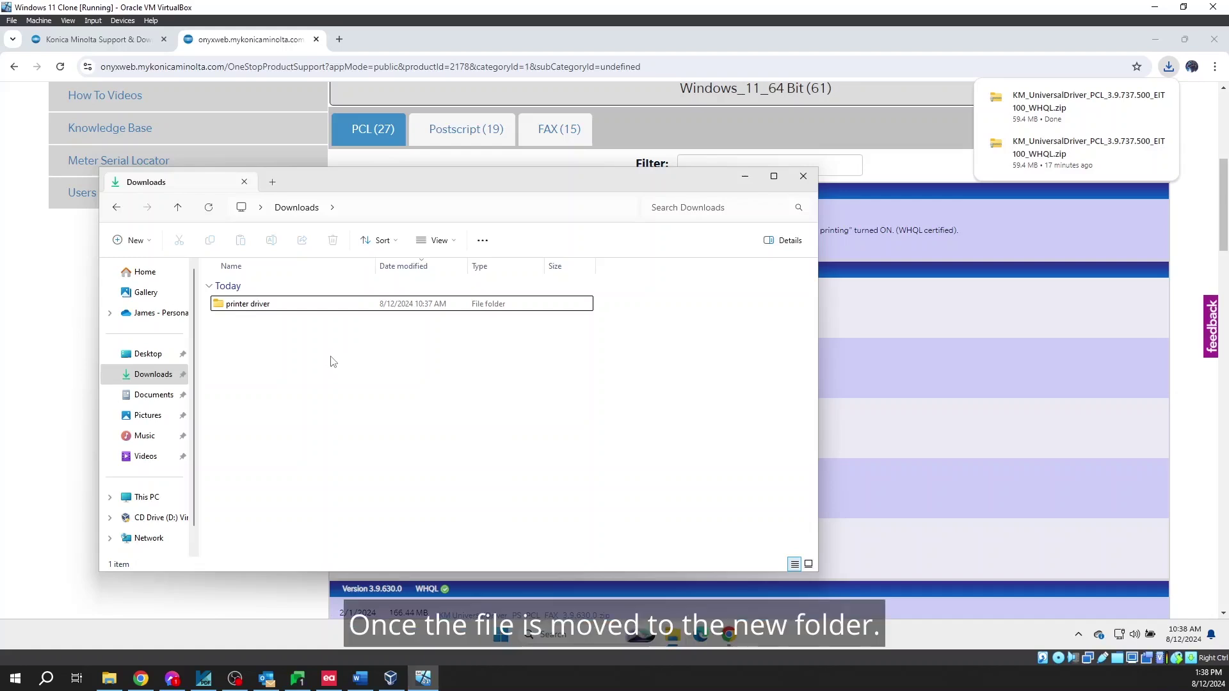
pyautogui.doubleClick(271, 306)
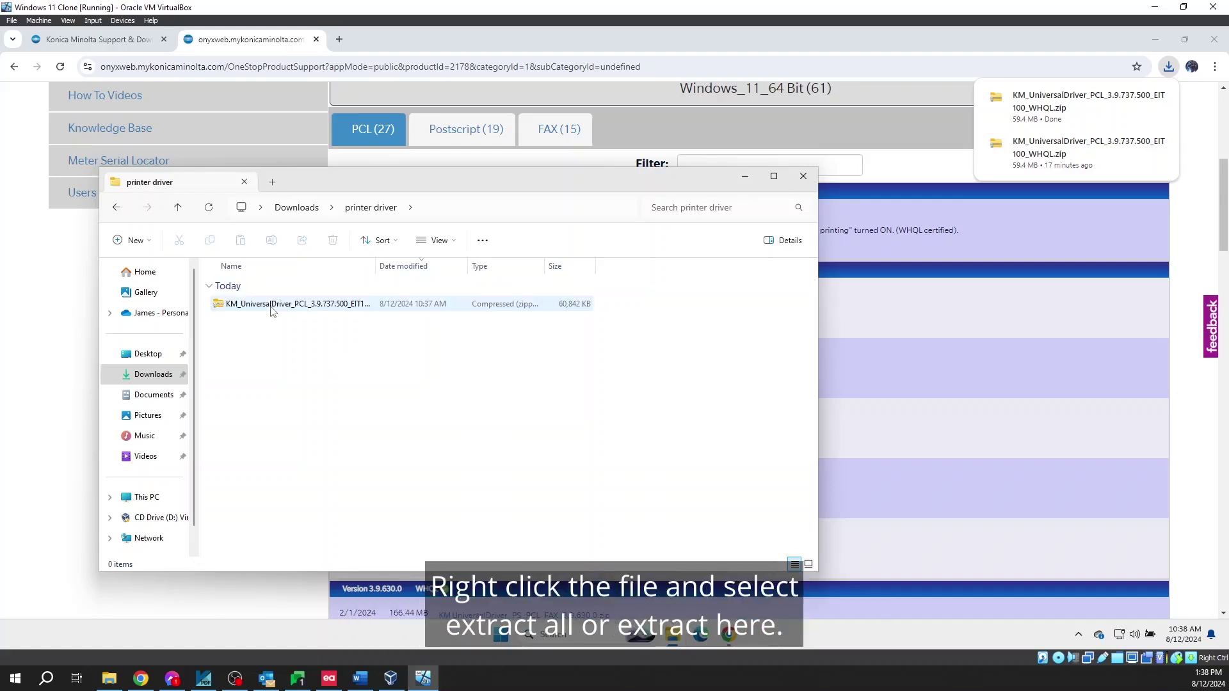
# Extract the driver zip without auto-opening the files, then open the inner KM_UniversalDriver folder
pyautogui.rightClick(271, 308)
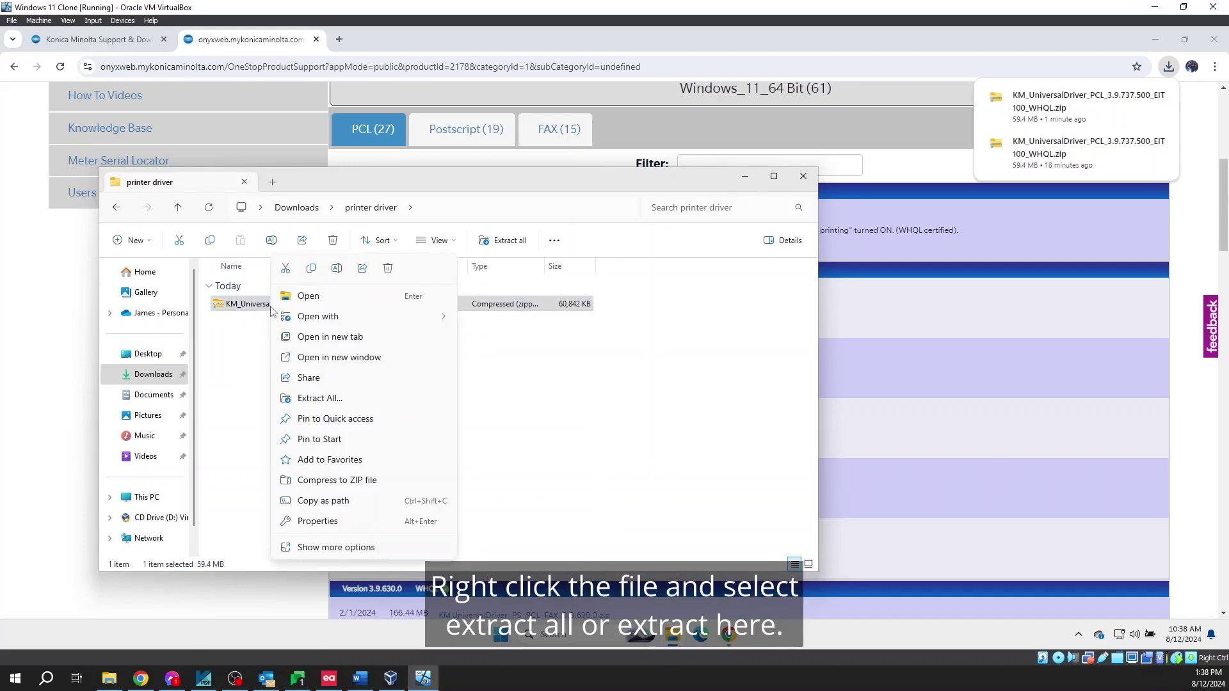
pyautogui.click(314, 398)
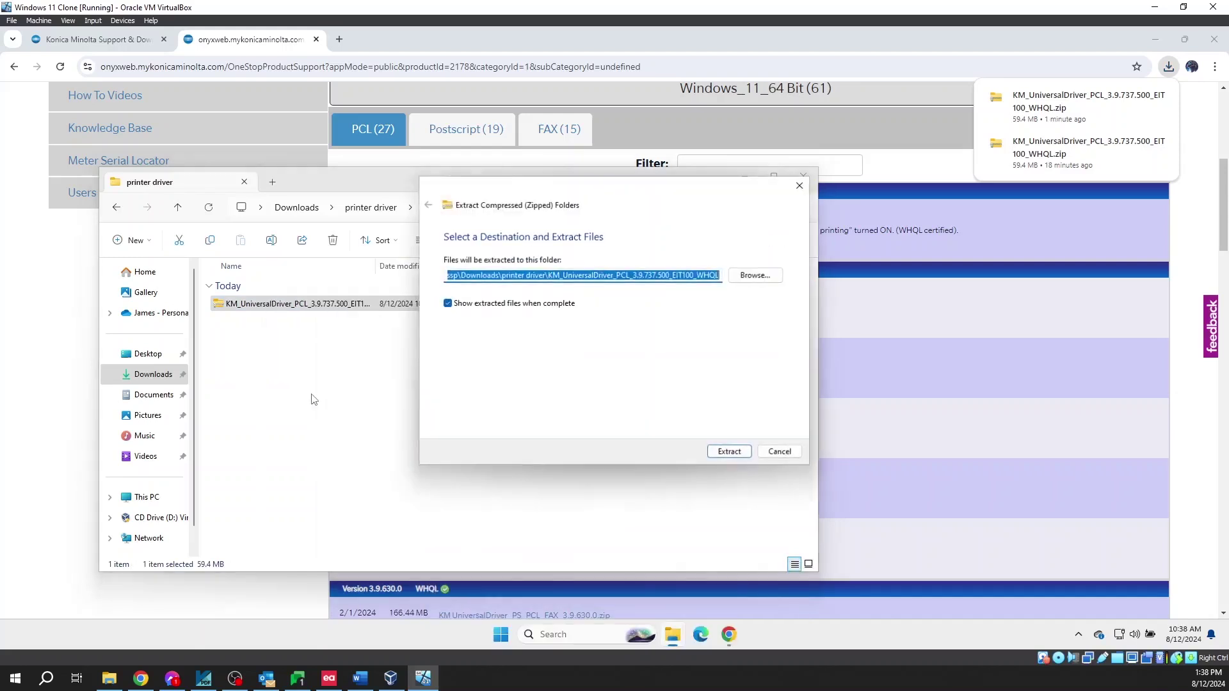
pyautogui.click(462, 303)
pyautogui.click(723, 454)
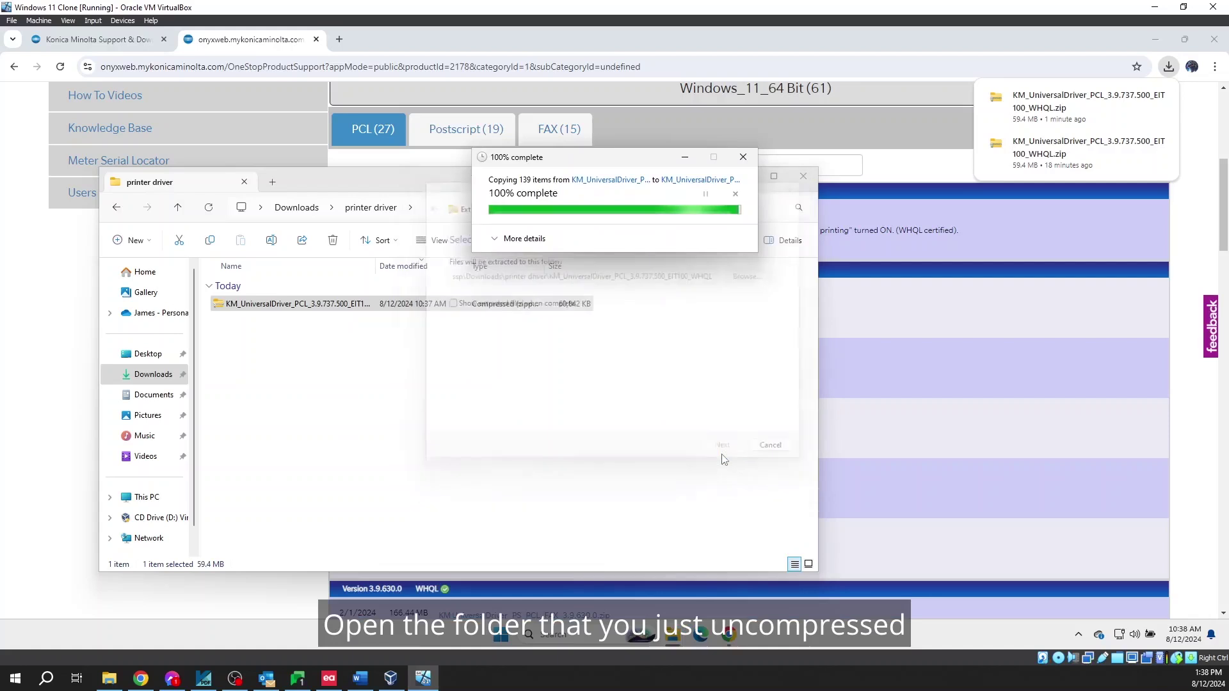
pyautogui.doubleClick(290, 321)
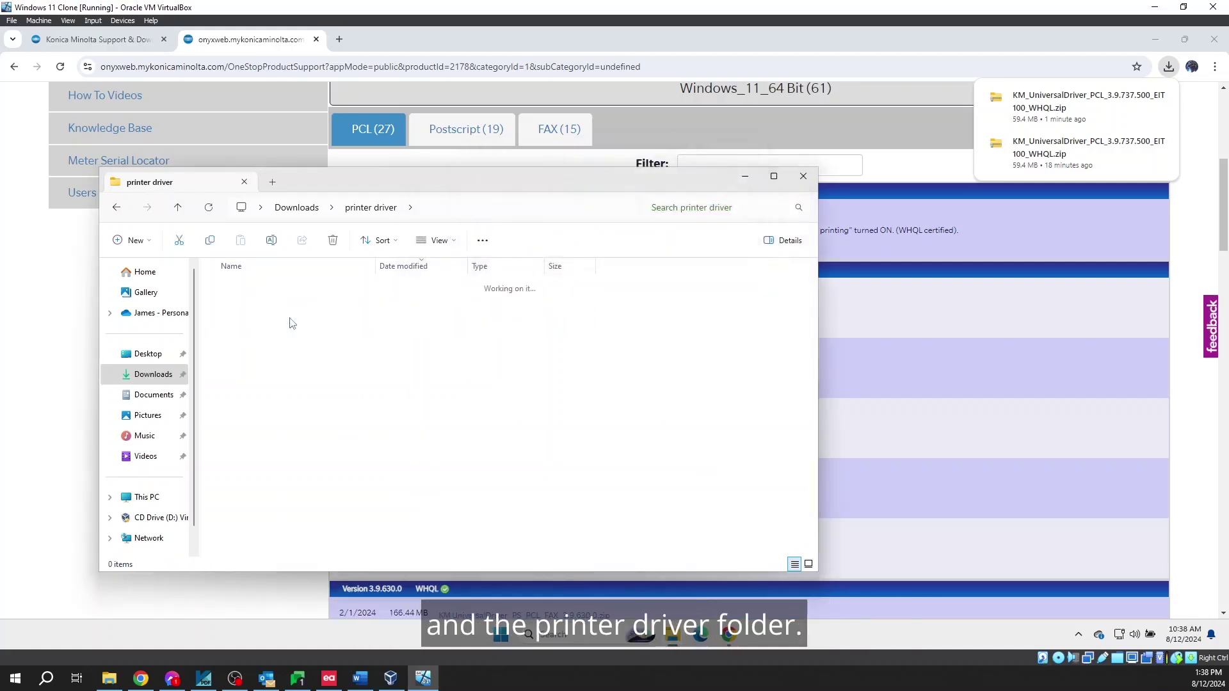
pyautogui.doubleClick(291, 306)
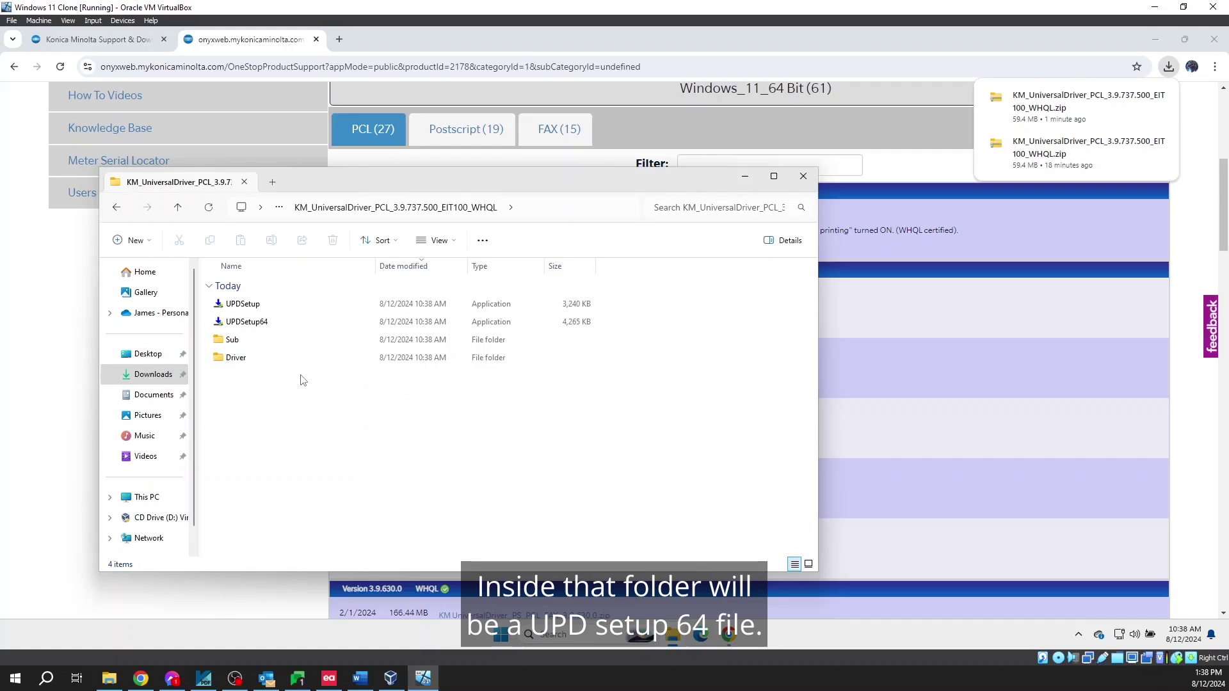
# Run UPDSetup64 as administrator, accept the licence, and start an Install (Network Search)
pyautogui.doubleClick(257, 325)
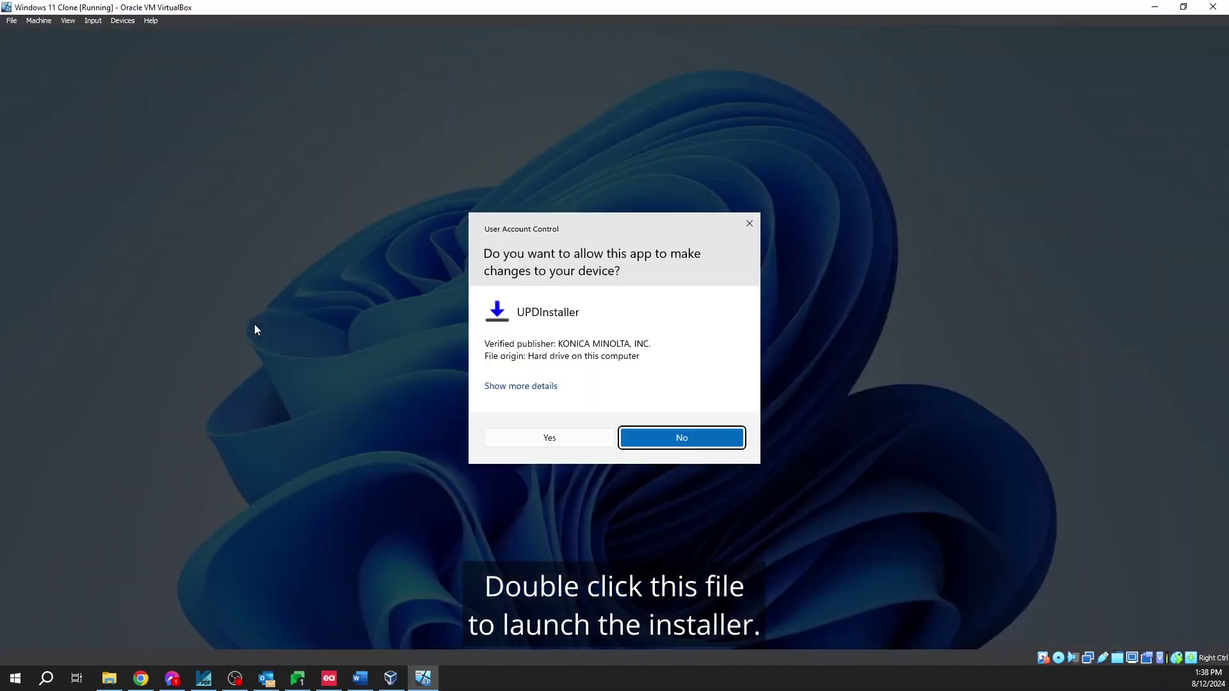
pyautogui.click(529, 444)
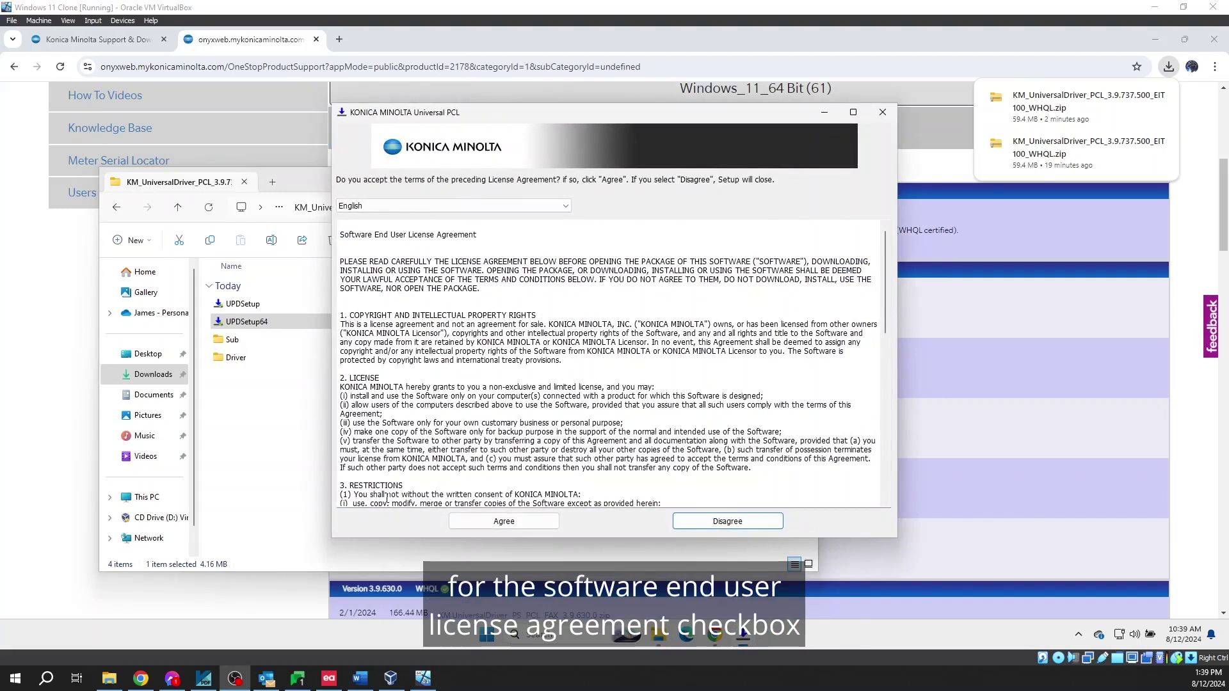
pyautogui.click(485, 527)
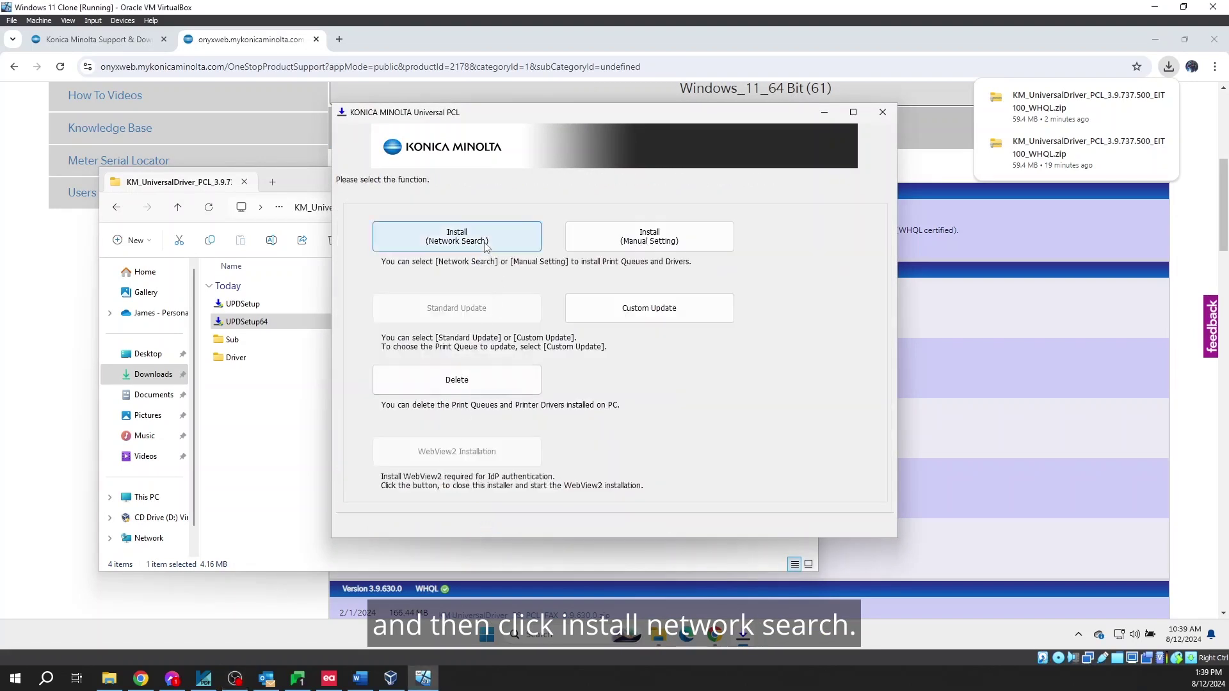
pyautogui.click(486, 247)
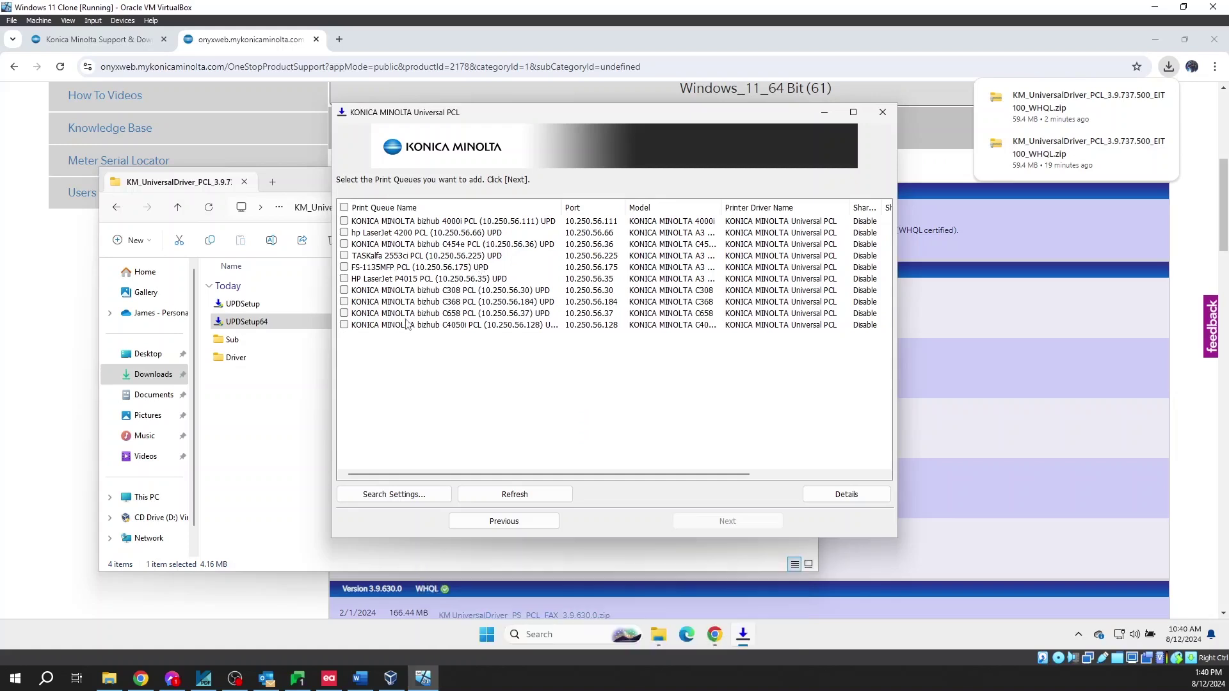
# Select the KONICA MINOLTA bizhub C4050i queue, install it, and close the finished installer
pyautogui.click(344, 325)
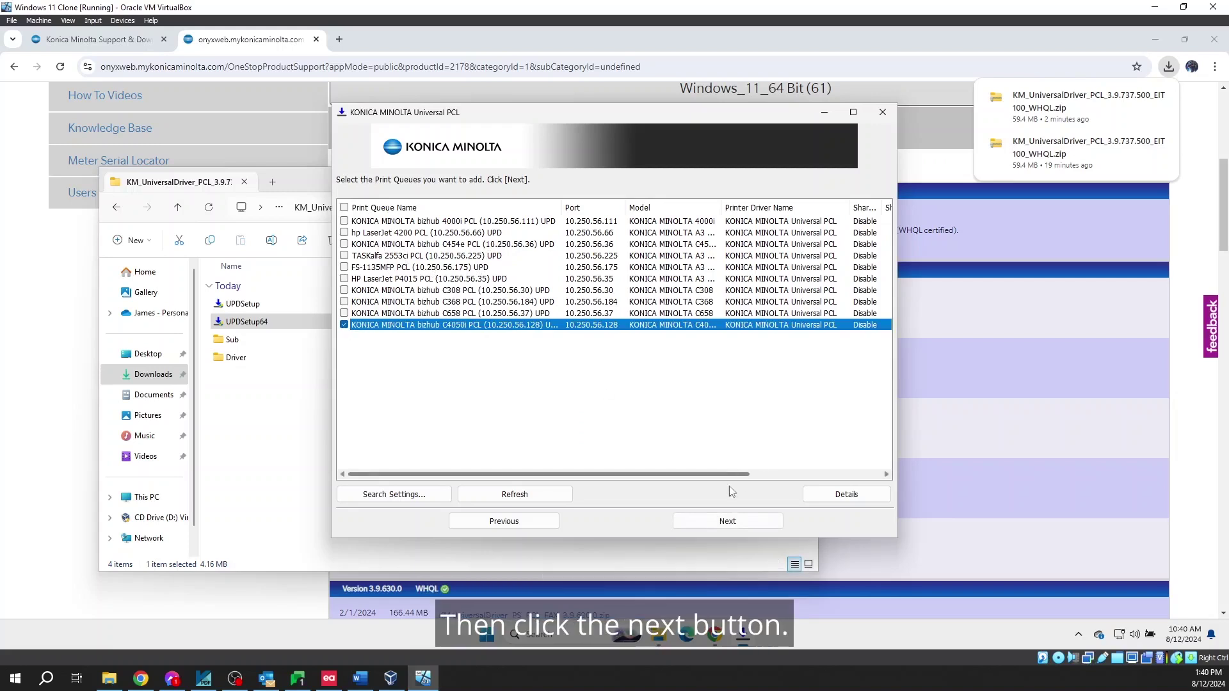
pyautogui.click(734, 525)
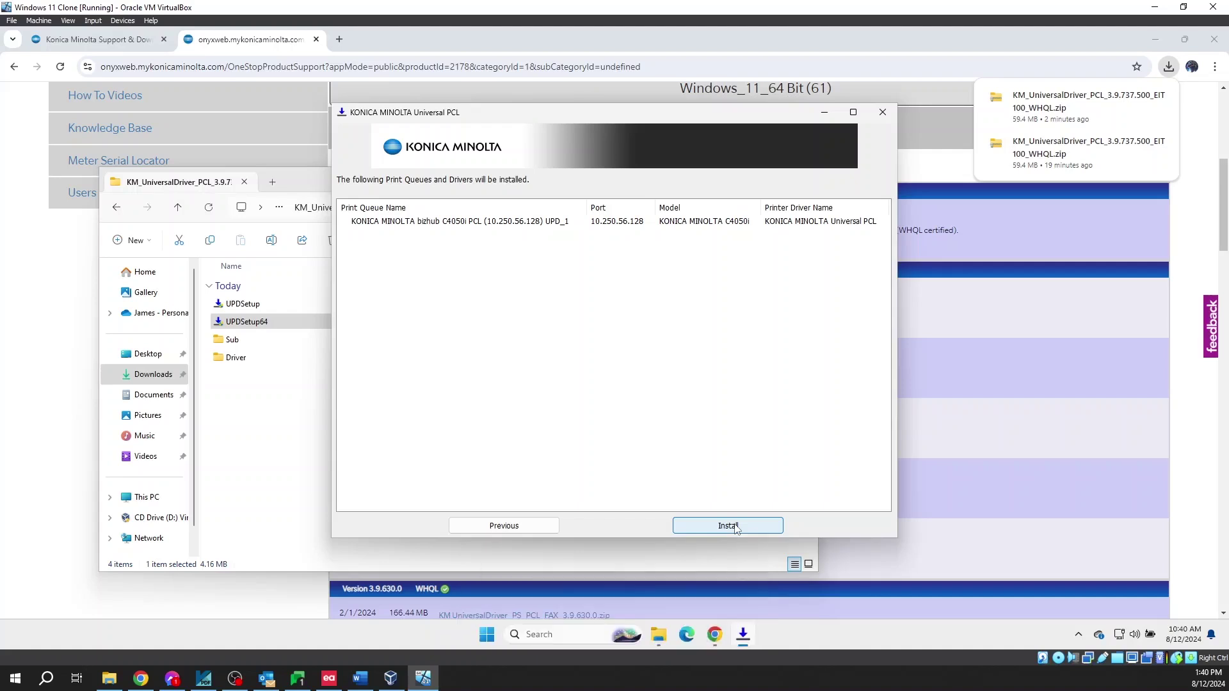
pyautogui.click(734, 526)
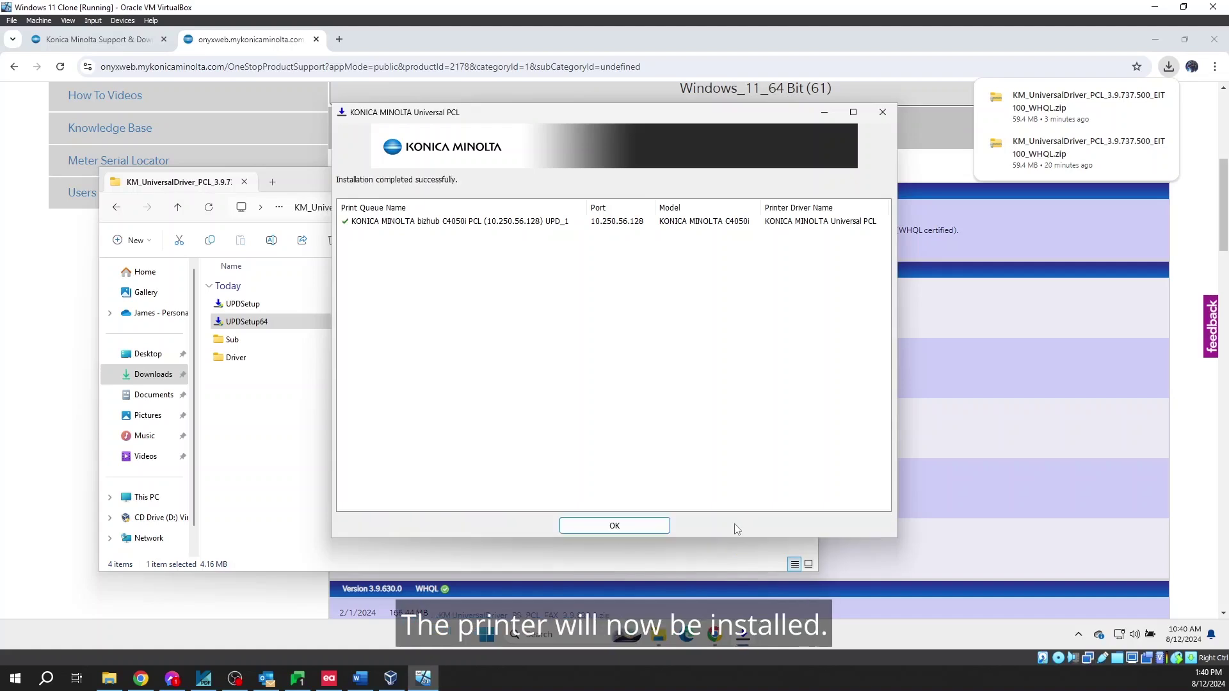
pyautogui.click(645, 526)
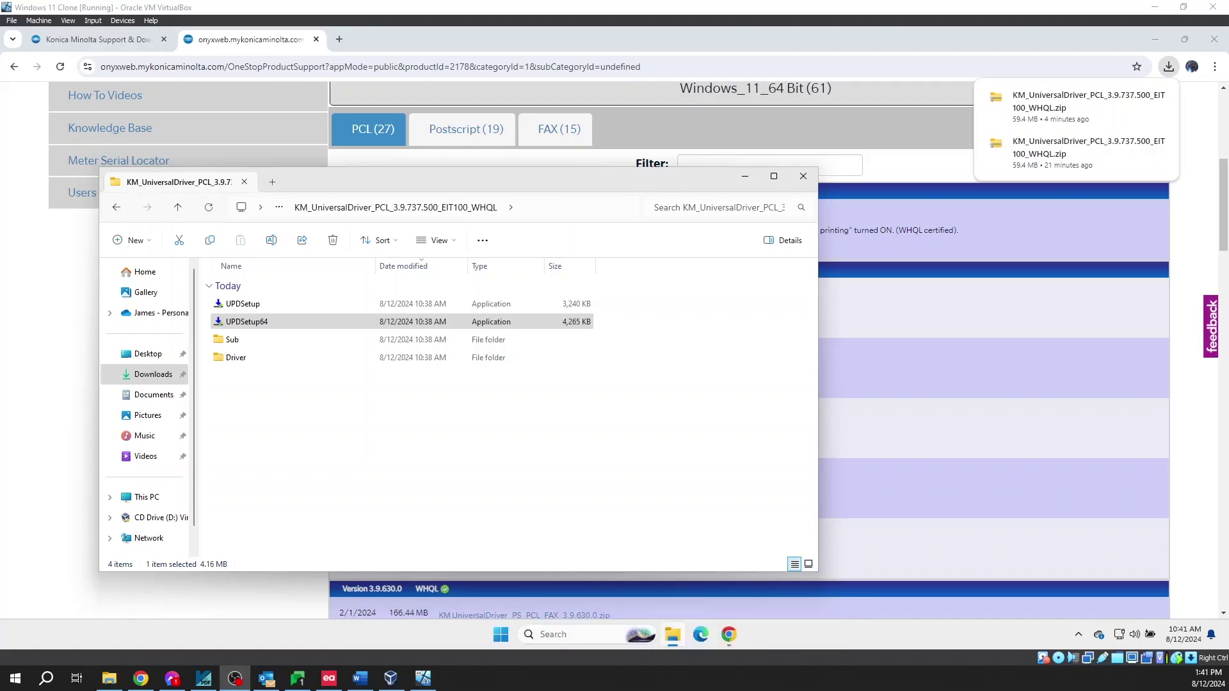
# Through Printers & scanners, set the C4050i UPD printer's preferences to Gray Scale and 1-Sided
pyautogui.hotkey('alt', 'F4')
pyautogui.press('super+s')
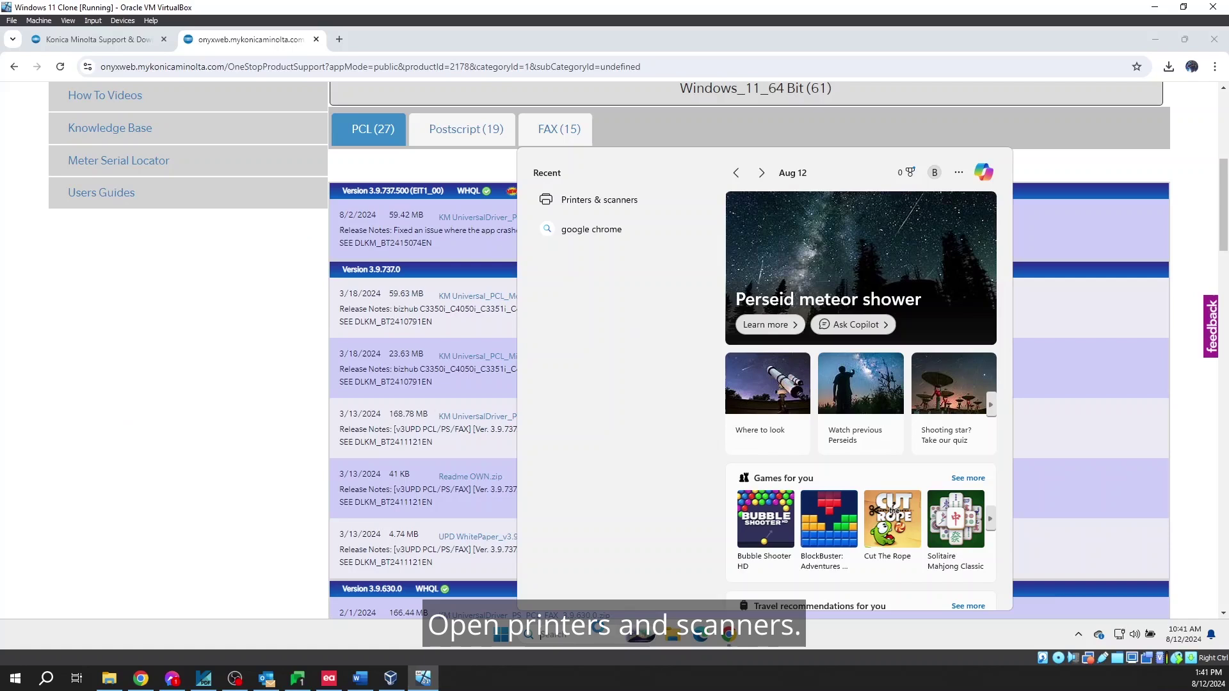
pyautogui.write('printers & scanners')
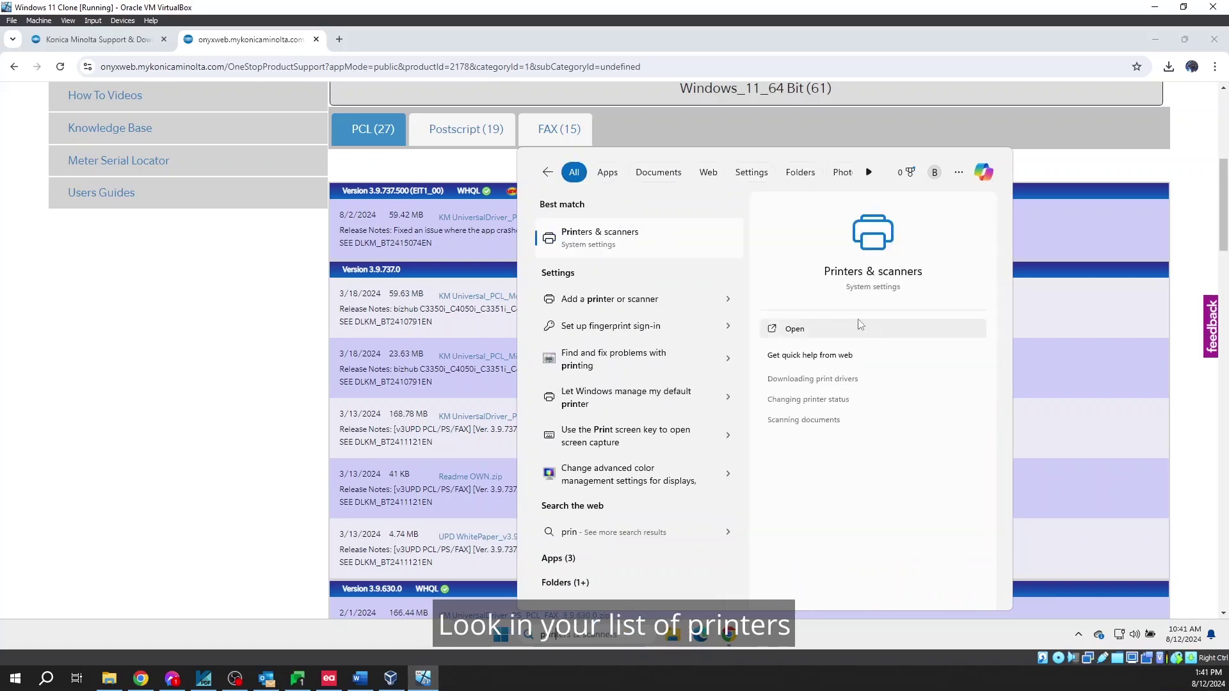
pyautogui.click(811, 330)
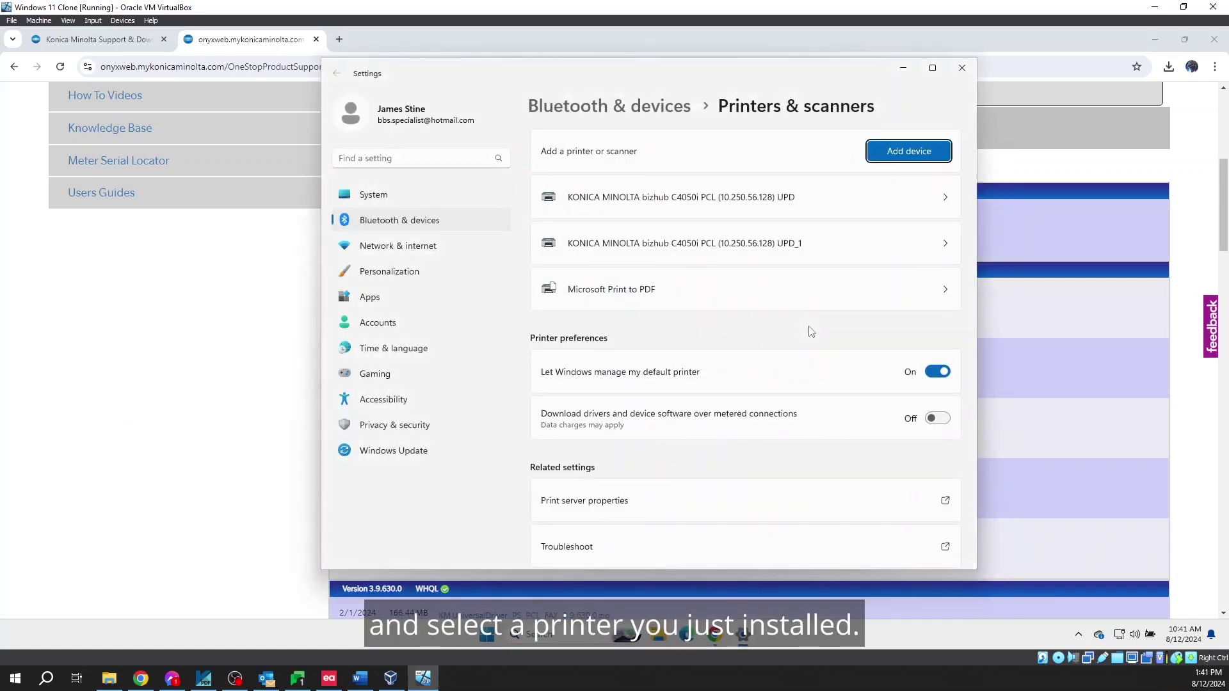
pyautogui.click(644, 206)
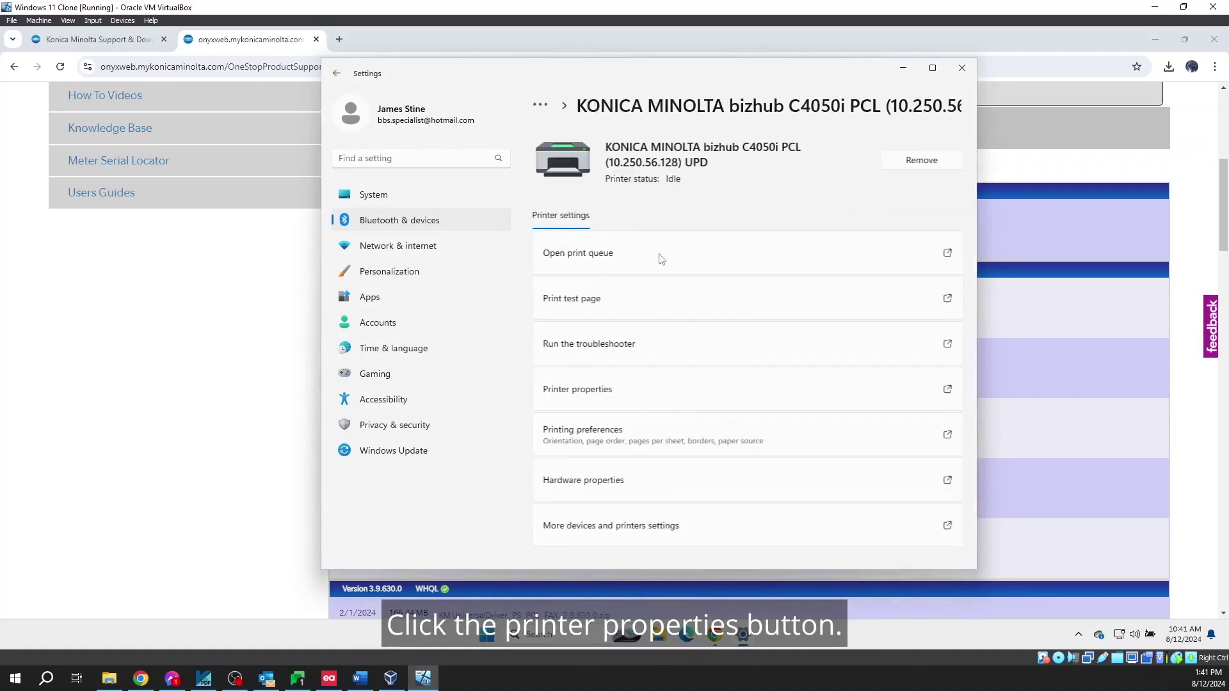
pyautogui.click(628, 387)
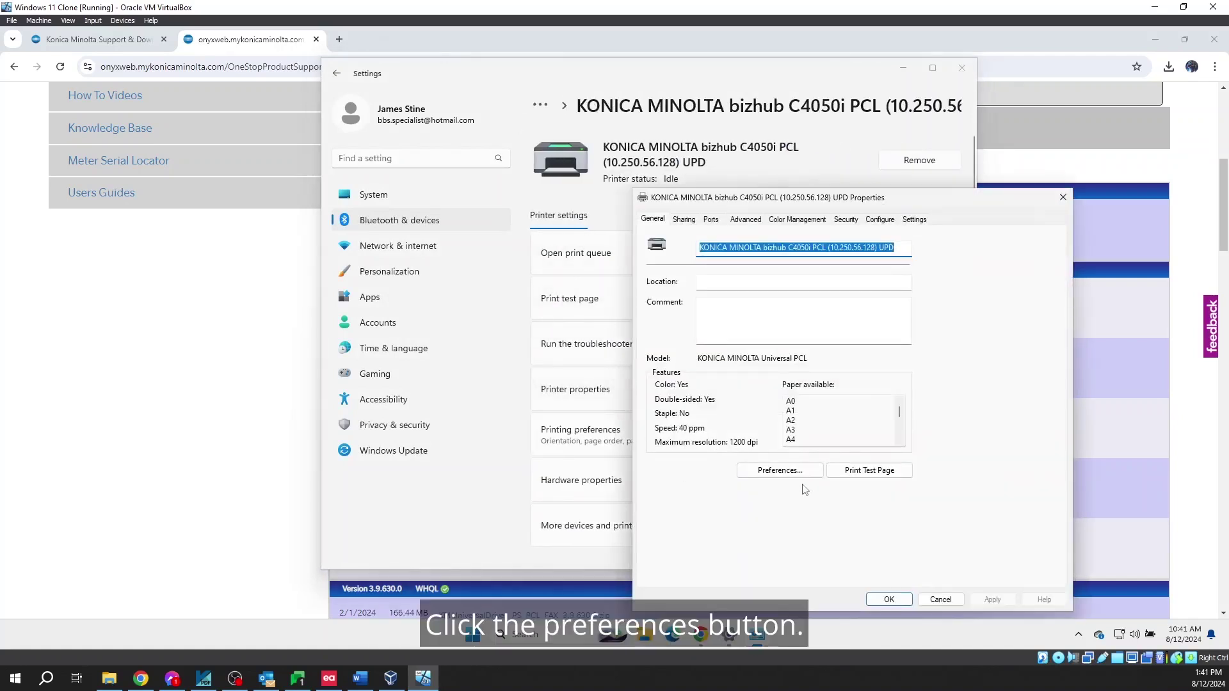
pyautogui.click(789, 478)
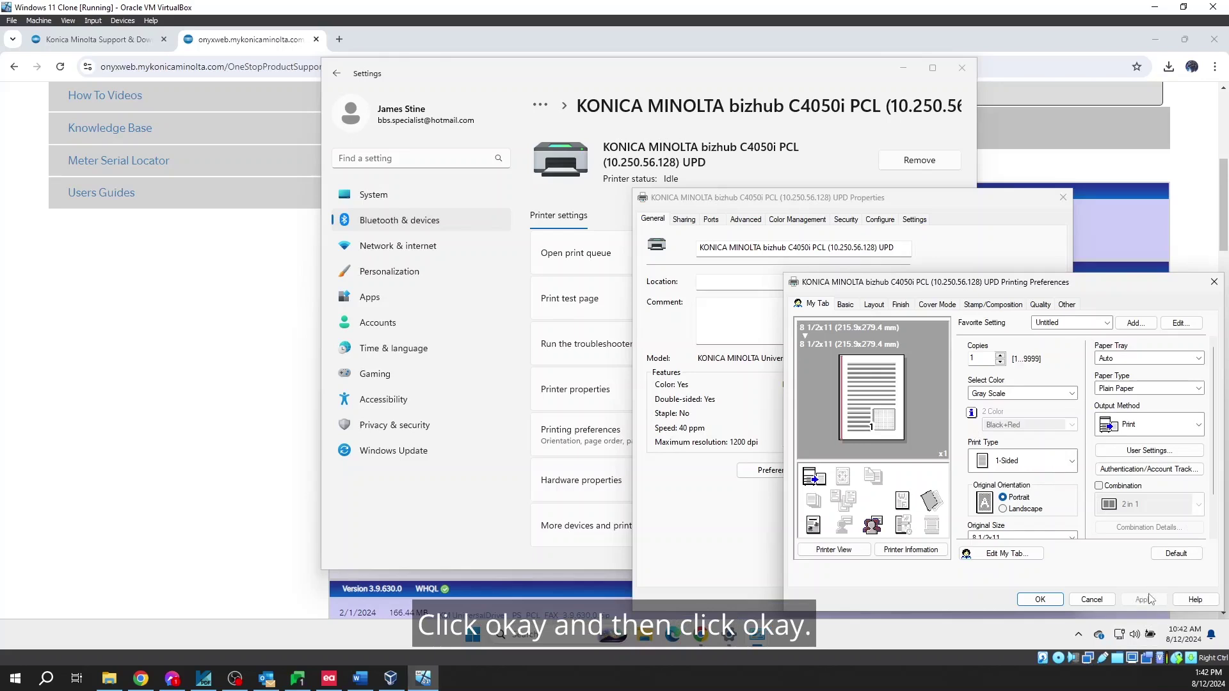
pyautogui.click(1058, 604)
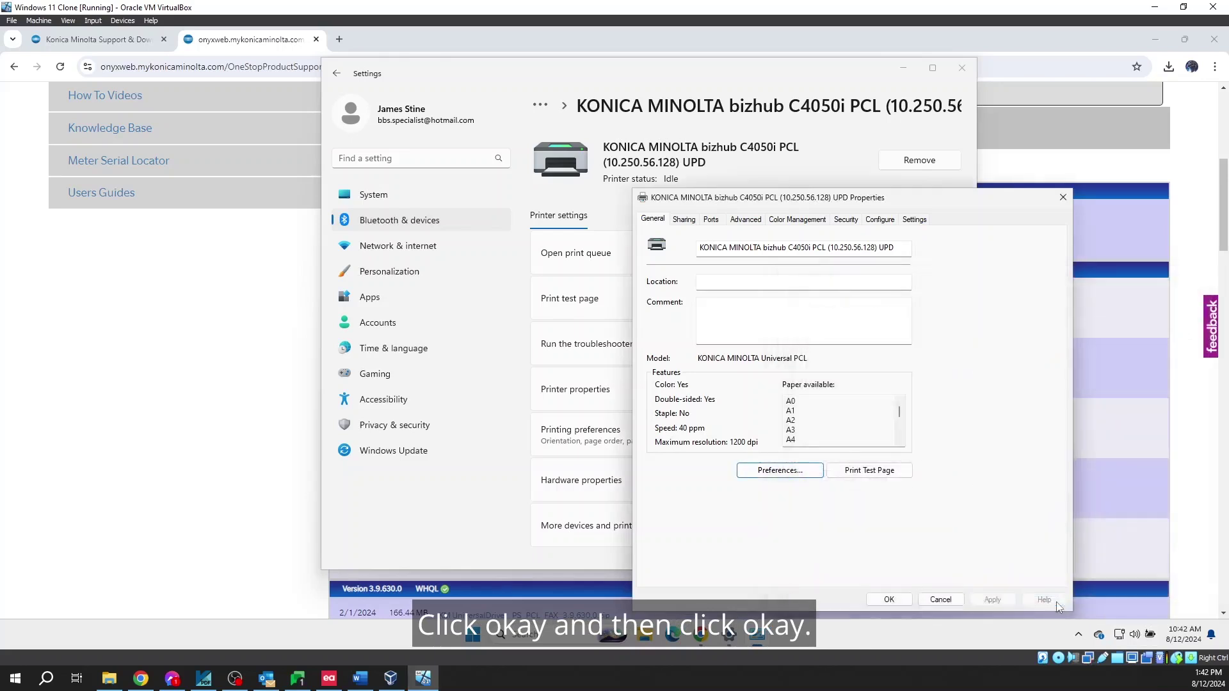
# Confirm and close the C4050i UPD printer's Properties dialog
pyautogui.click(878, 601)
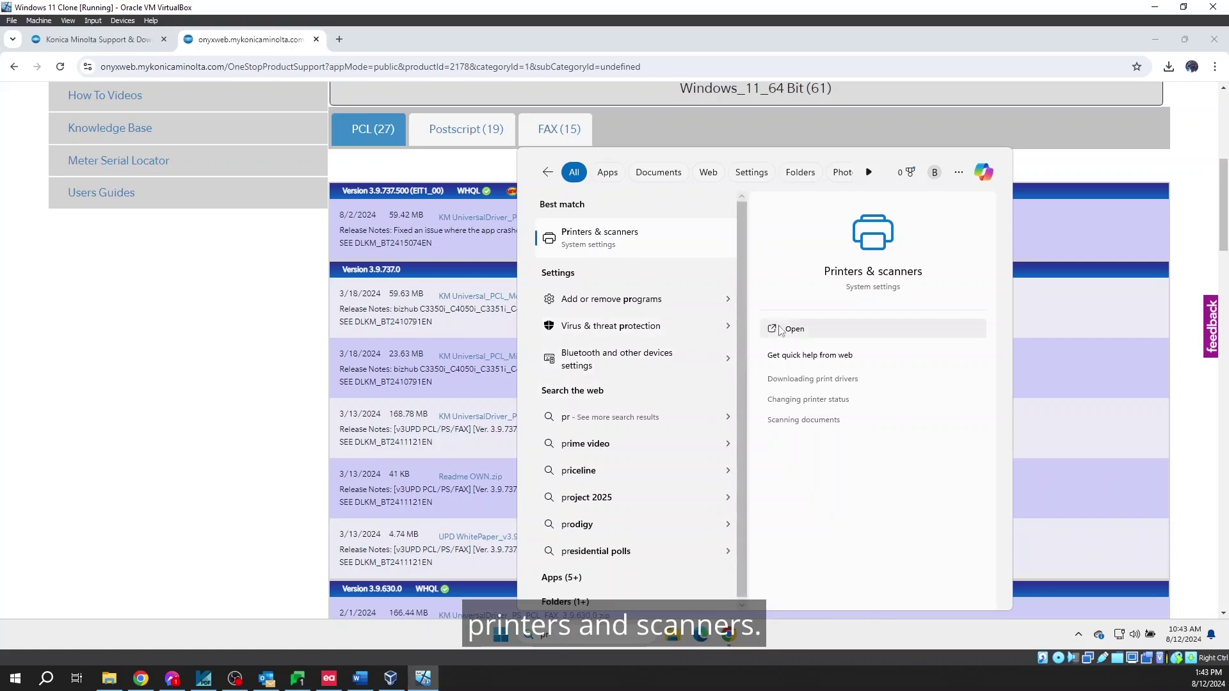
# Open the C4050i UPD printer's printing preferences from Printers & scanners
pyautogui.click(780, 329)
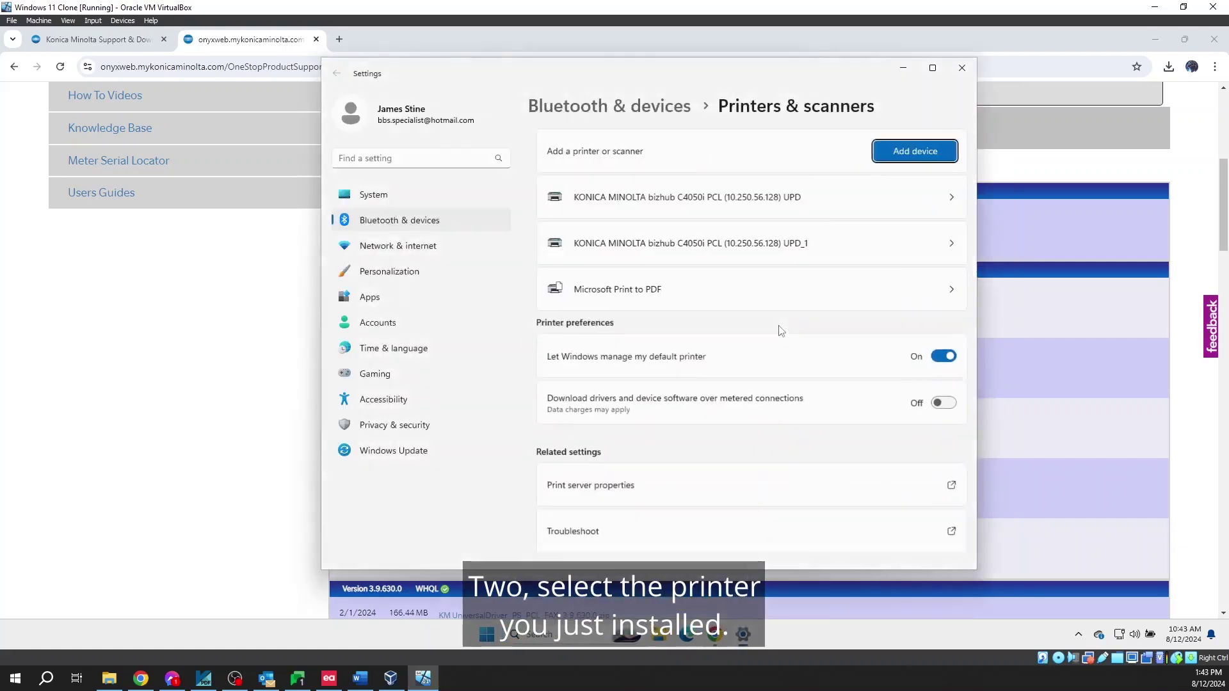
pyautogui.click(695, 203)
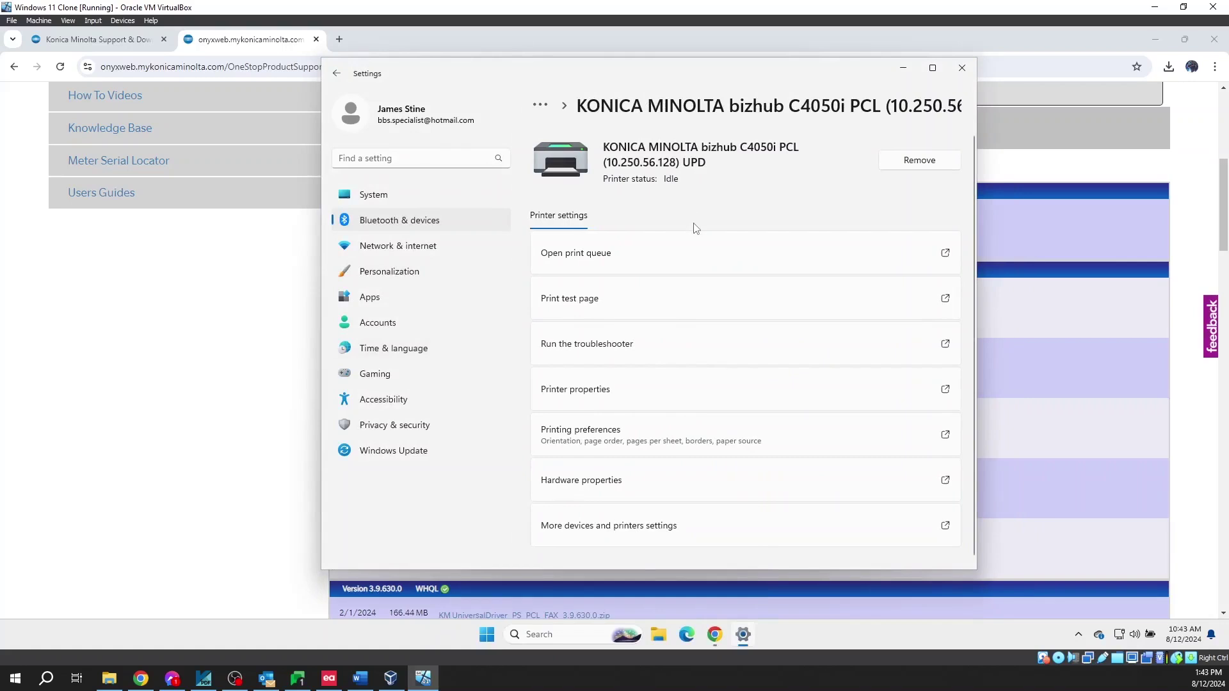
pyautogui.click(626, 386)
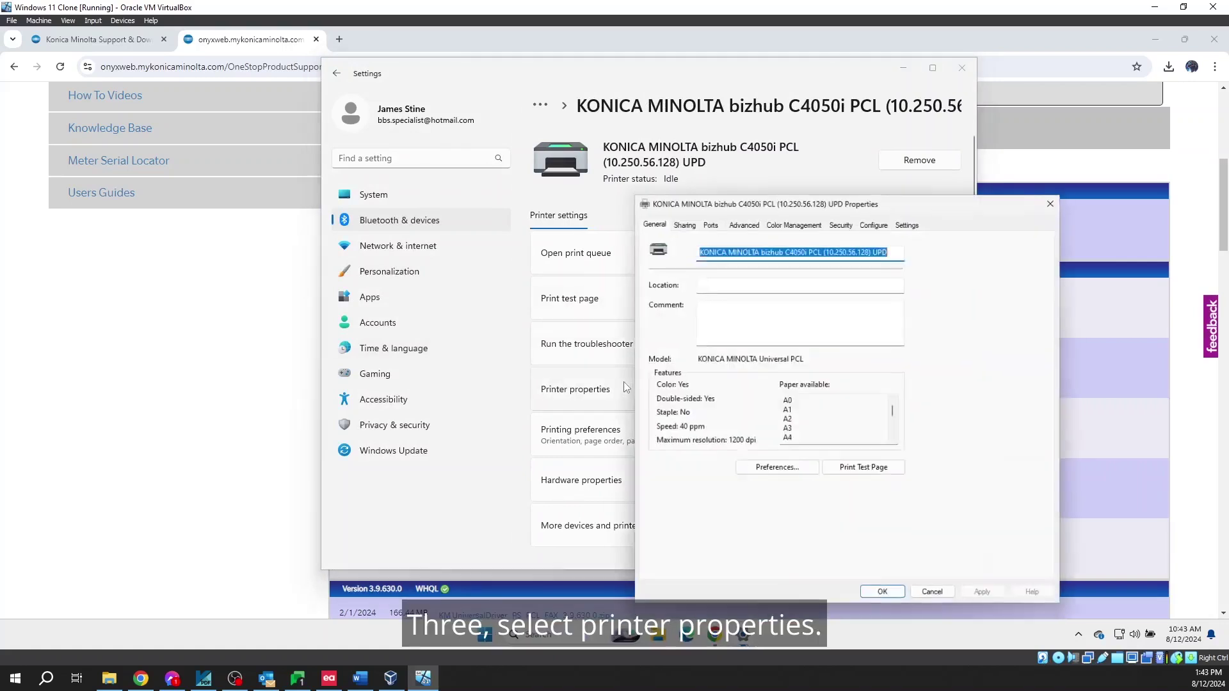
pyautogui.click(756, 477)
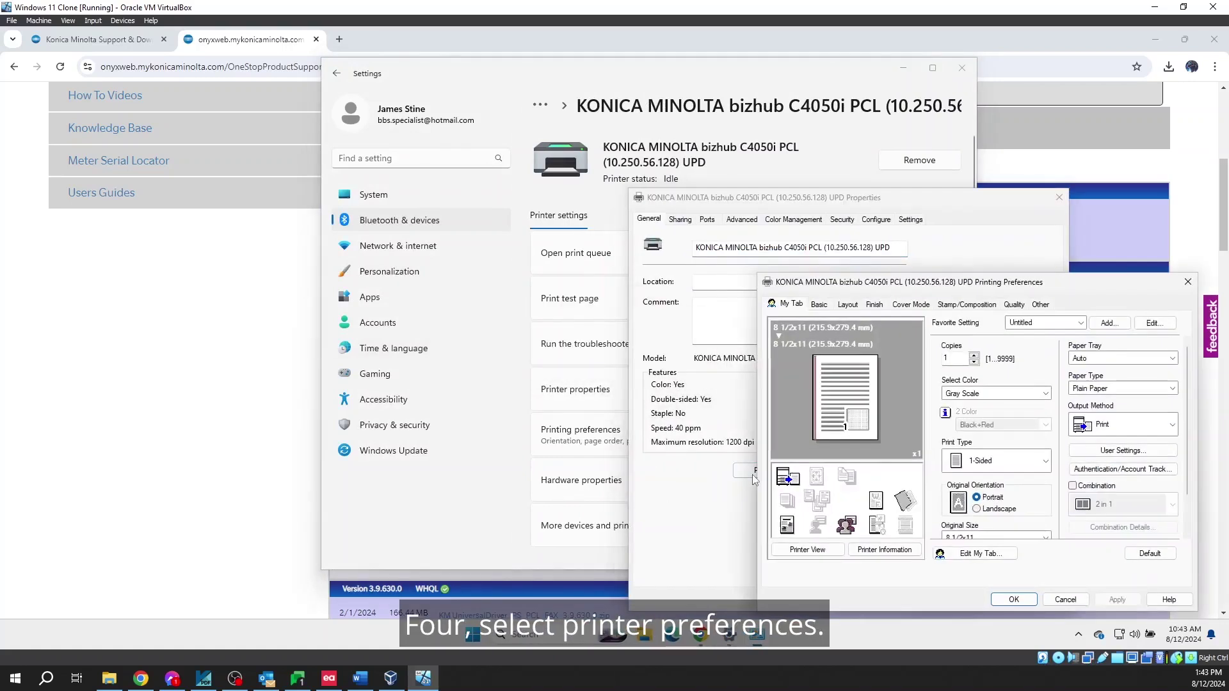
# On the Basic tab, open Authentication/Account Track and focus the Account Track password field
pyautogui.click(815, 304)
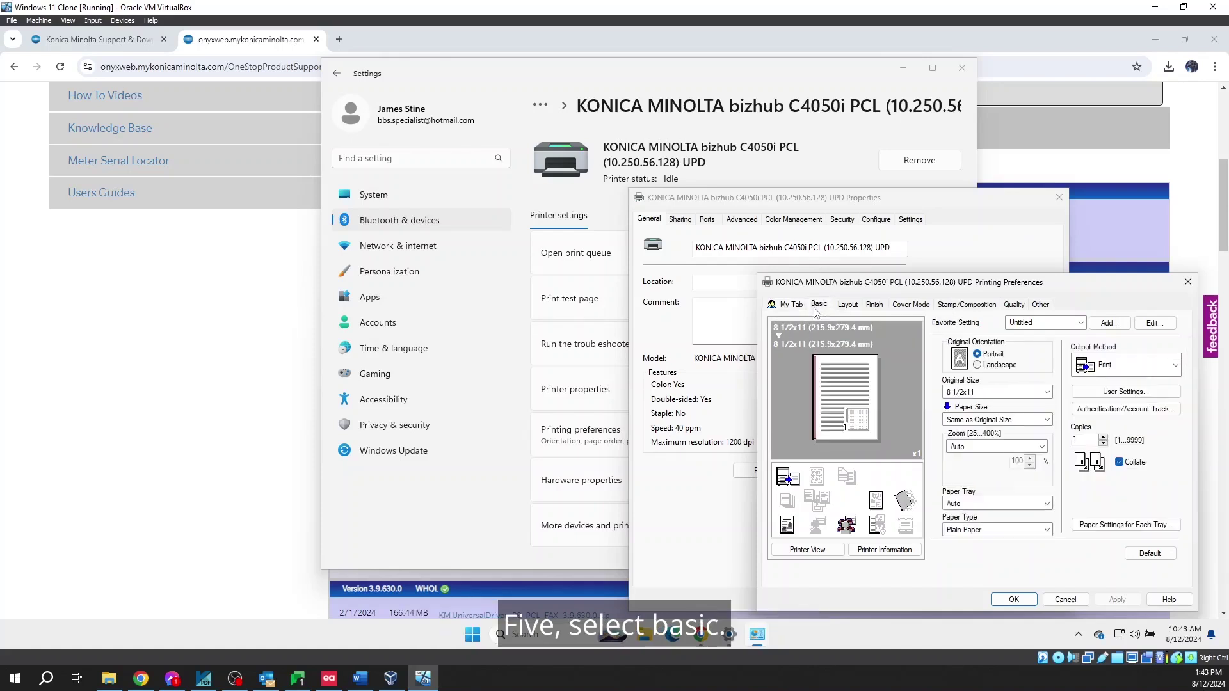
pyautogui.moveTo(850, 283); pyautogui.dragTo(599, 180)
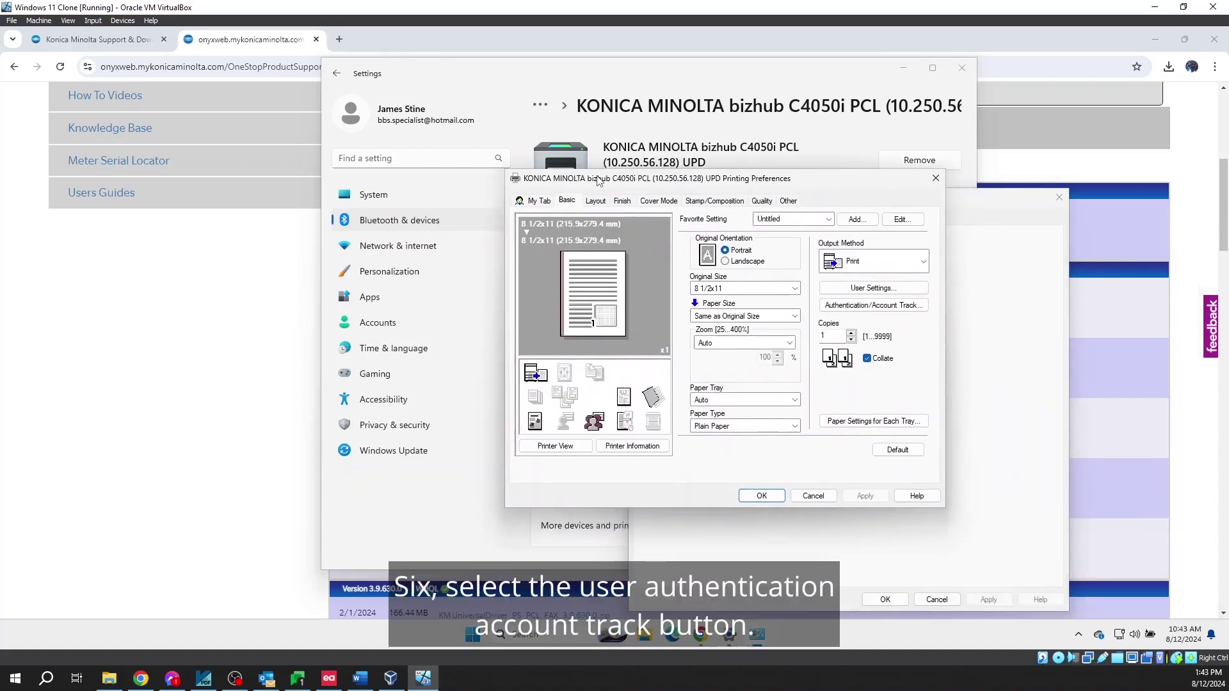
pyautogui.click(841, 308)
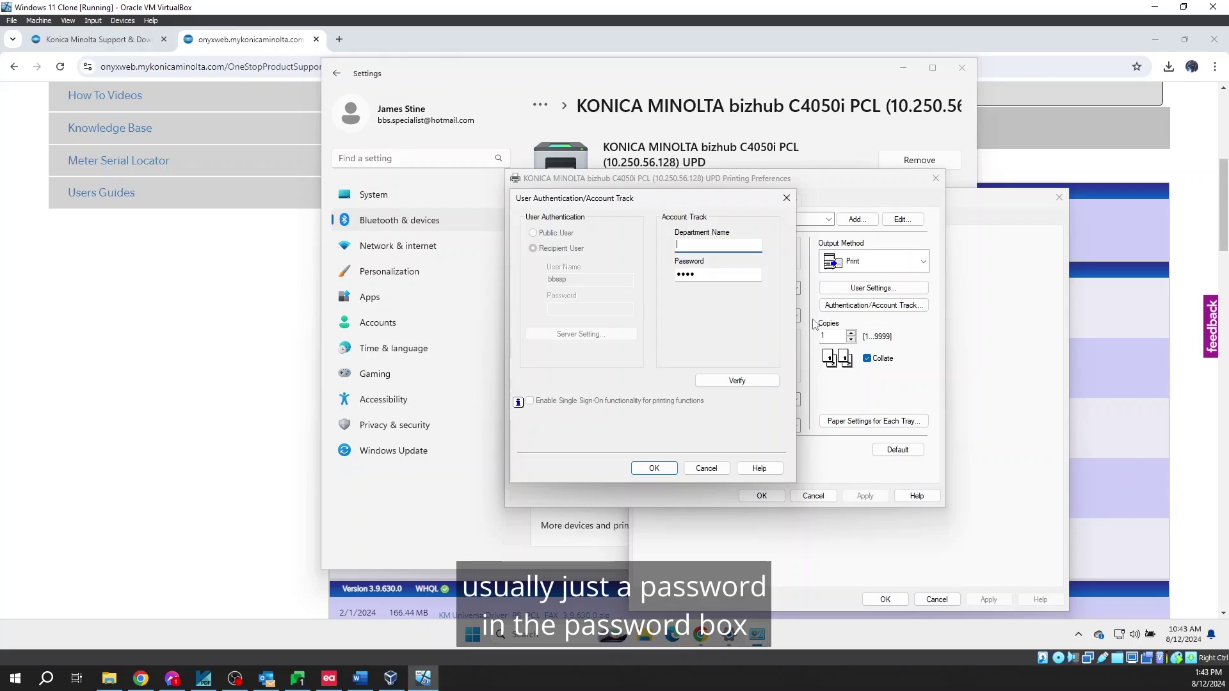
pyautogui.click(737, 280)
# Replace the account-track password with the new one and confirm it verifies successfully
pyautogui.press('BackSpace')
pyautogui.press('BackSpace')
pyautogui.press('BackSpace')
pyautogui.press('BackSpace')
pyautogui.write('123')
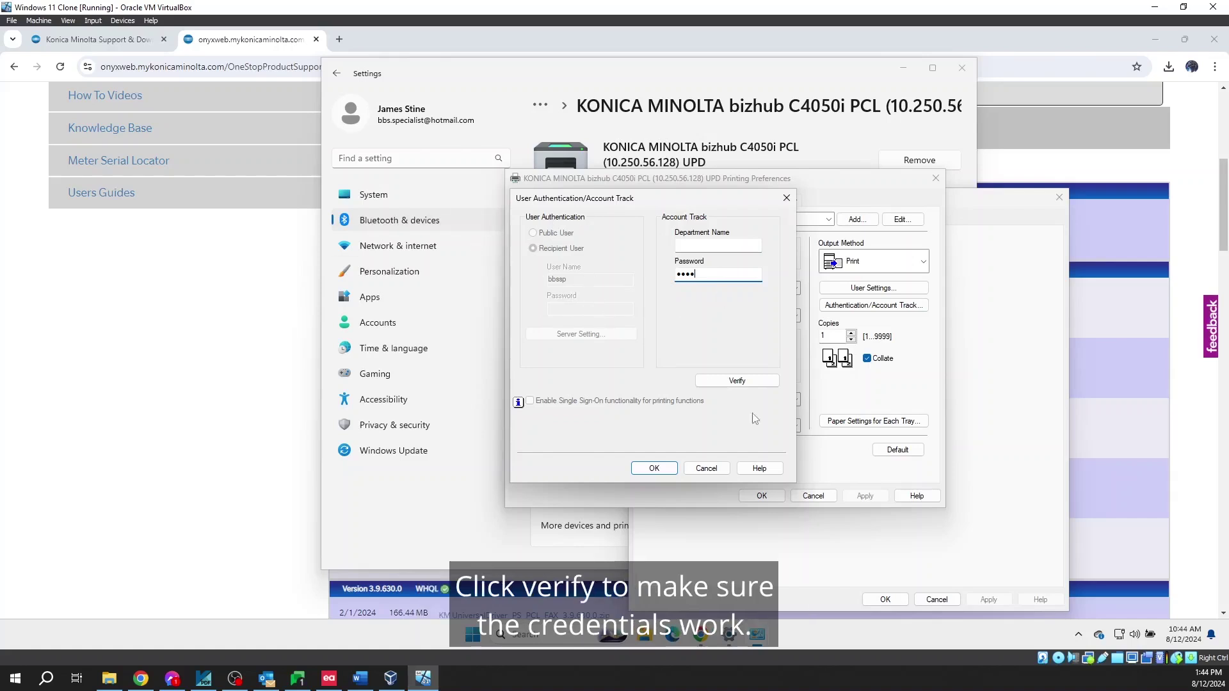
pyautogui.click(755, 384)
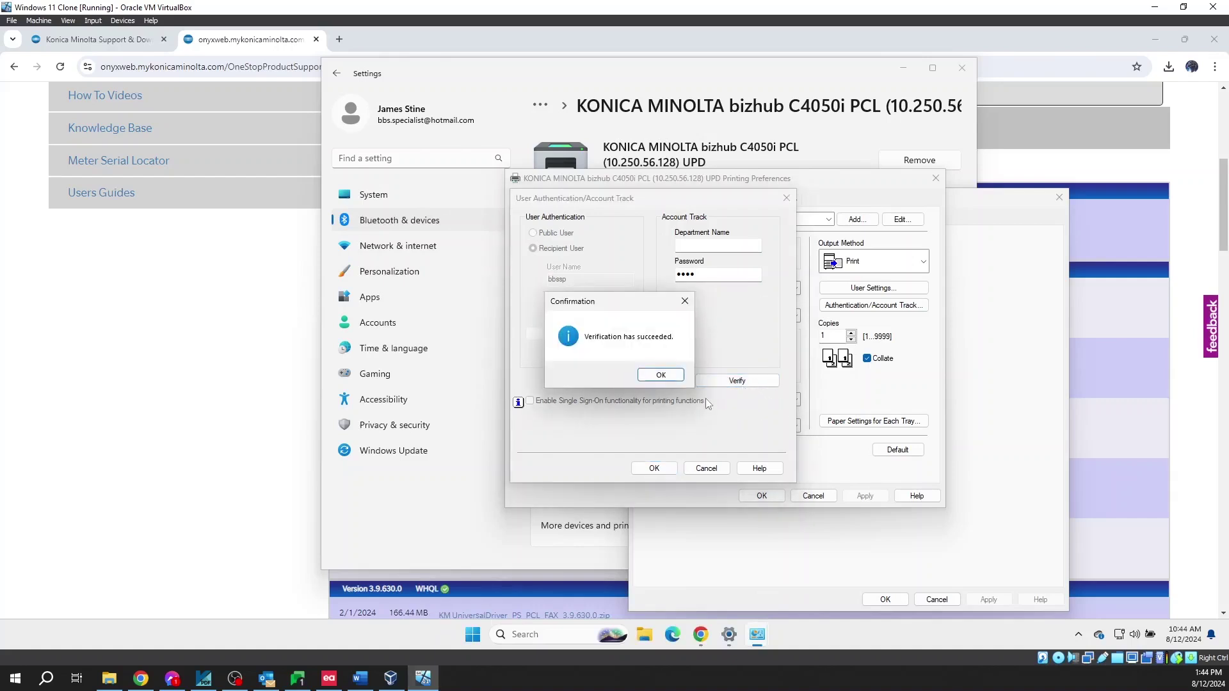
pyautogui.click(670, 377)
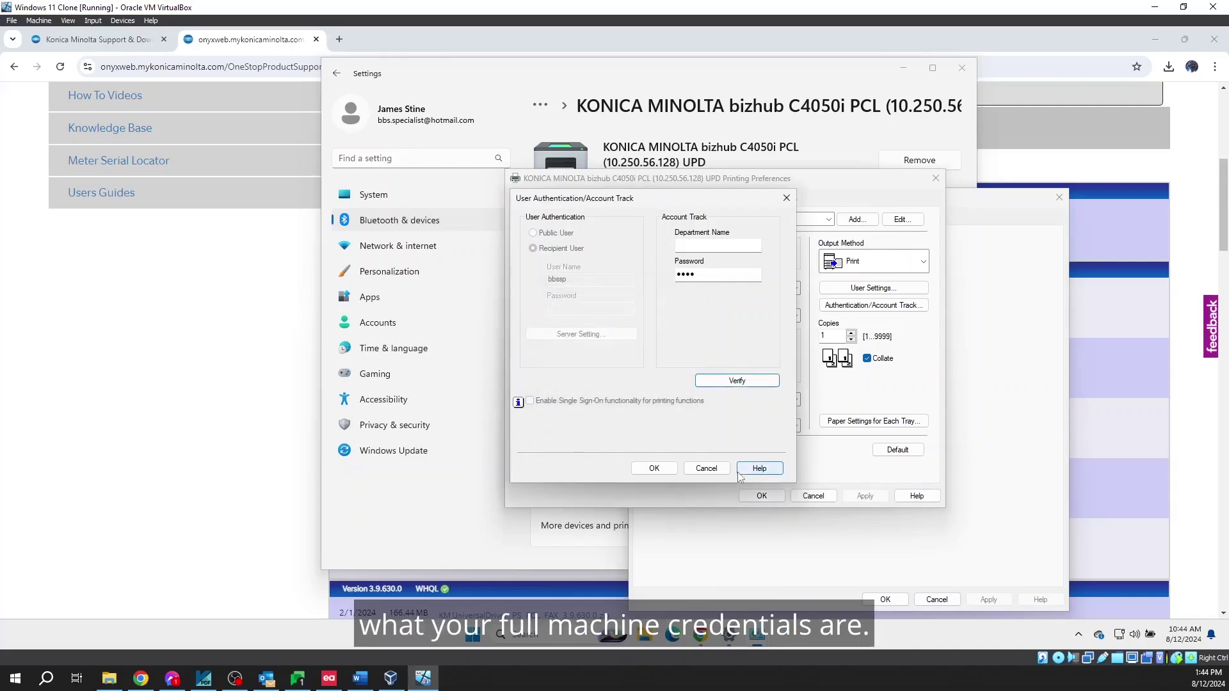
# Save the account-track settings, printing preferences and printer properties, then close Settings
pyautogui.click(654, 468)
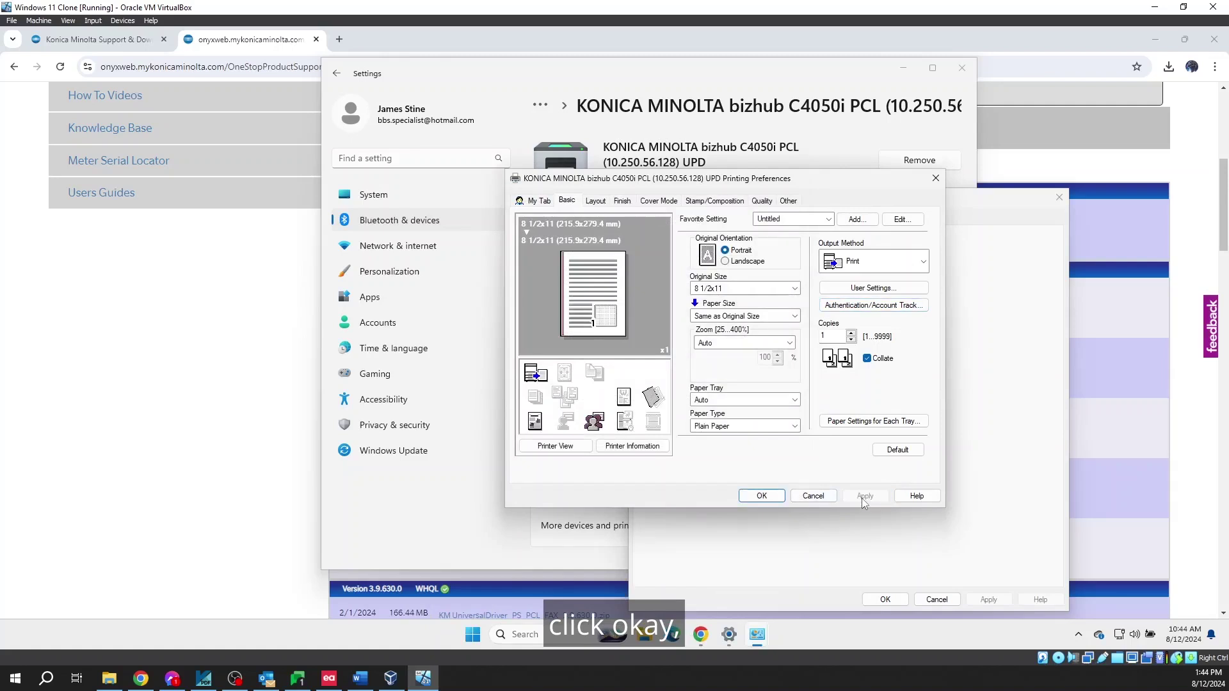
pyautogui.click(761, 495)
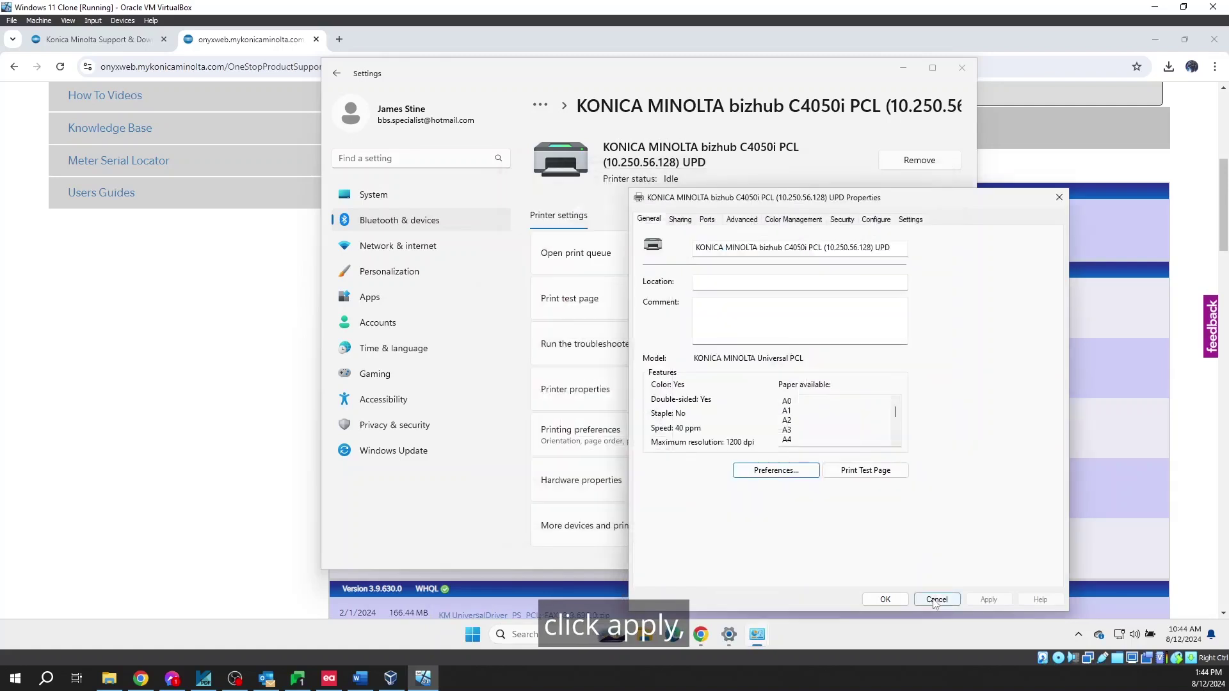
pyautogui.click(893, 601)
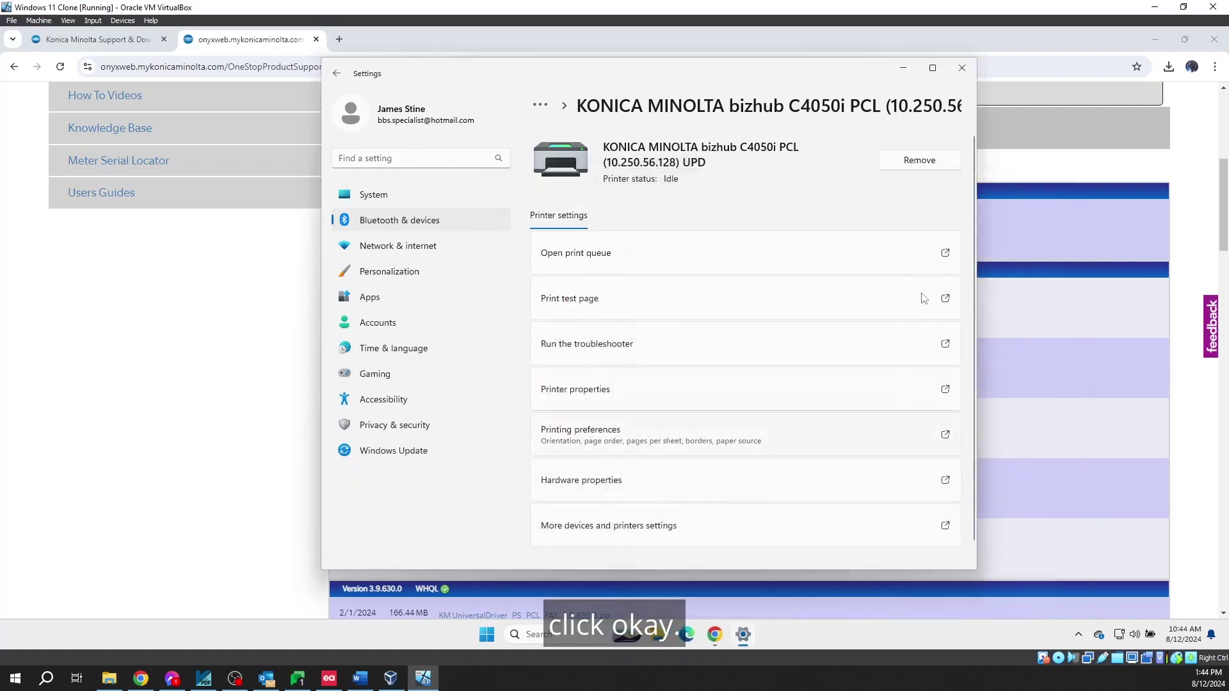
pyautogui.click(962, 68)
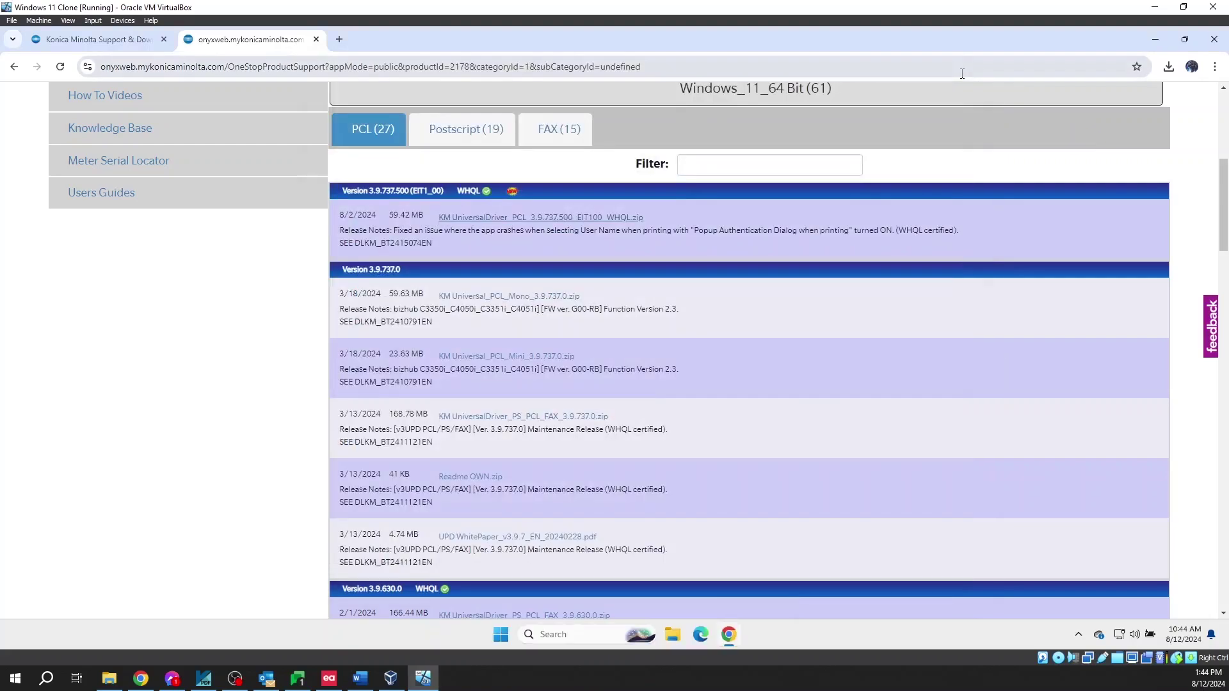